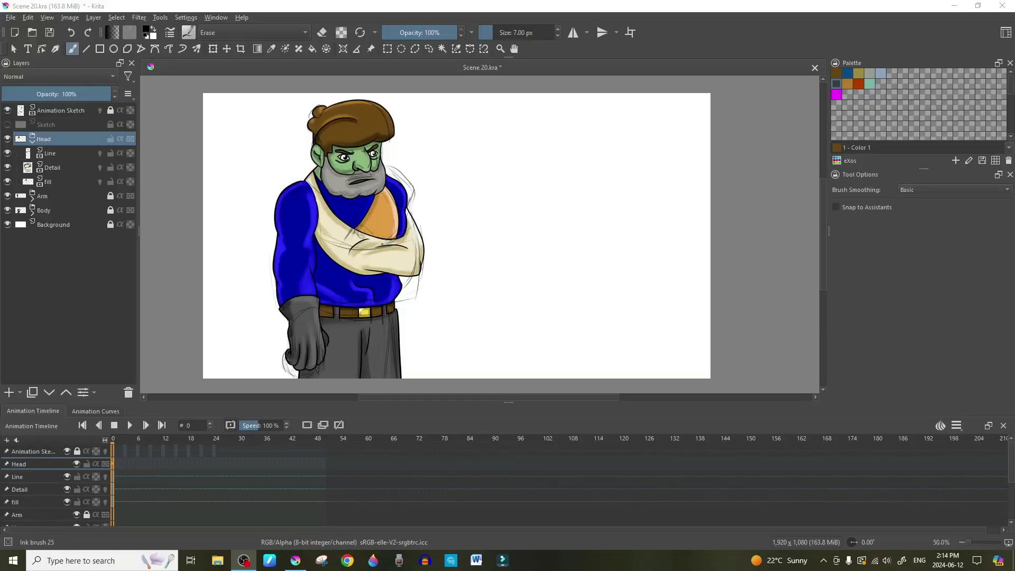
Unlock the Animation Sketch layer and play the rough animation through before stopping it
scroll(382, 245, "up", 1)
scroll(386, 233, "down", 1)
scroll(344, 205, "up", 1)
scroll(344, 205, "down", 1)
left_click(84, 113)
left_click(111, 111)
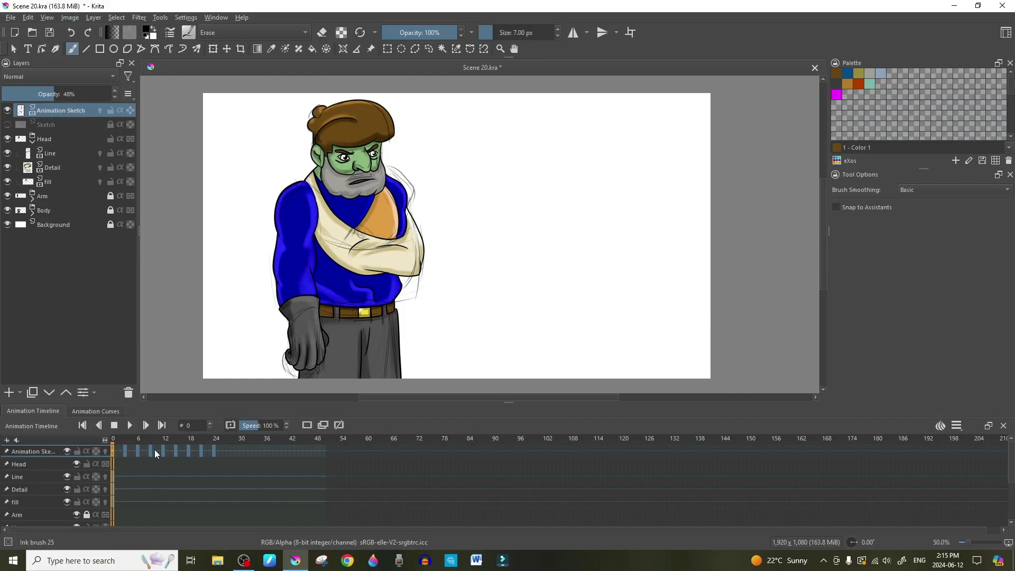
left_click(131, 426)
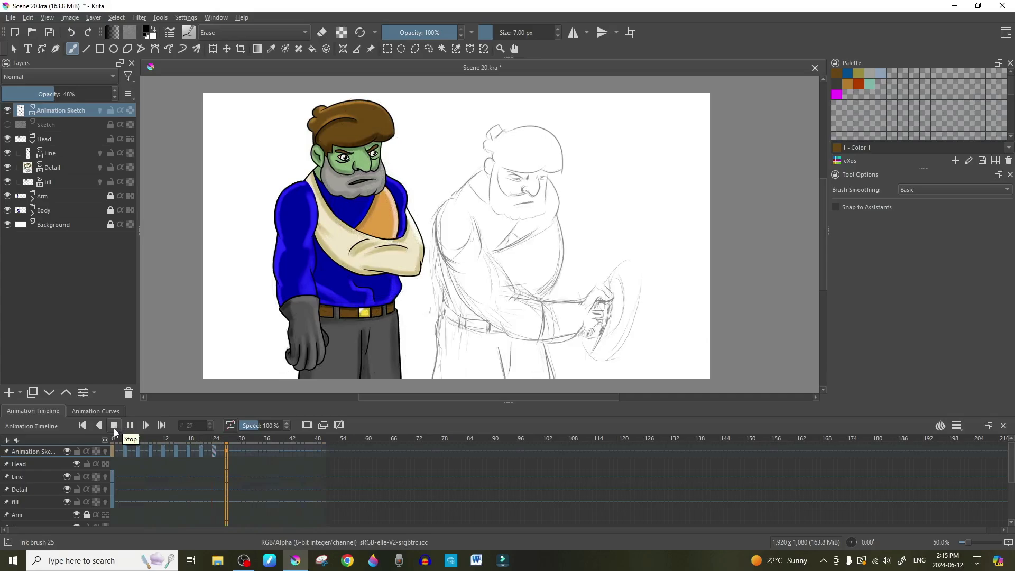
left_click(114, 426)
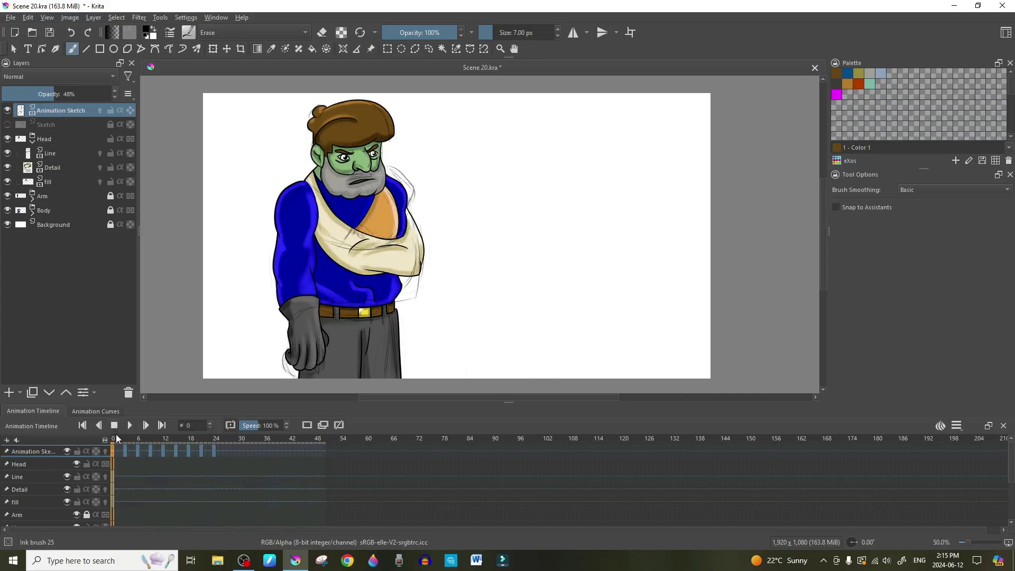
Toggle the Head group's visibility to examine which parts of the character it contains
left_click(49, 140)
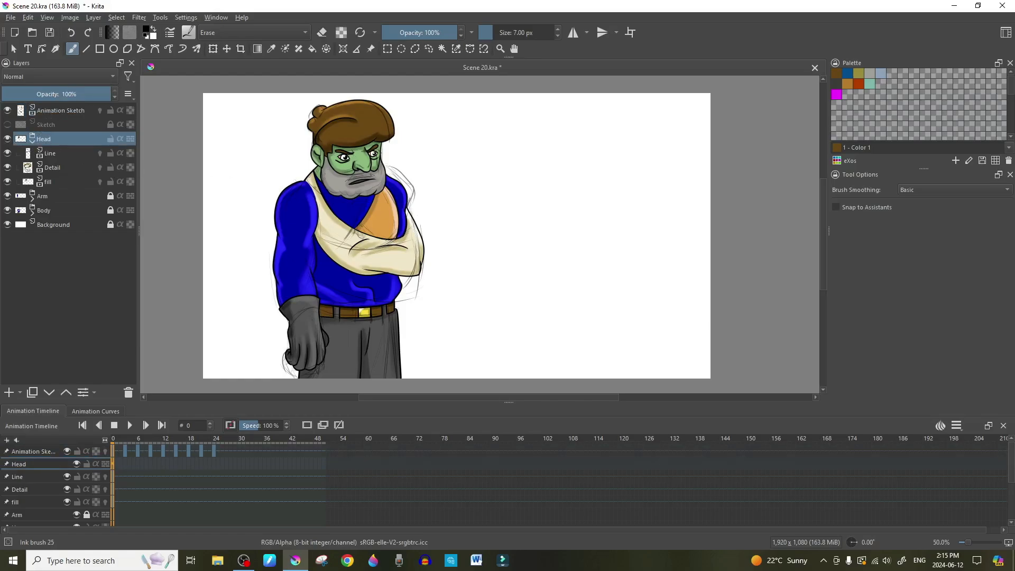
left_click(7, 140)
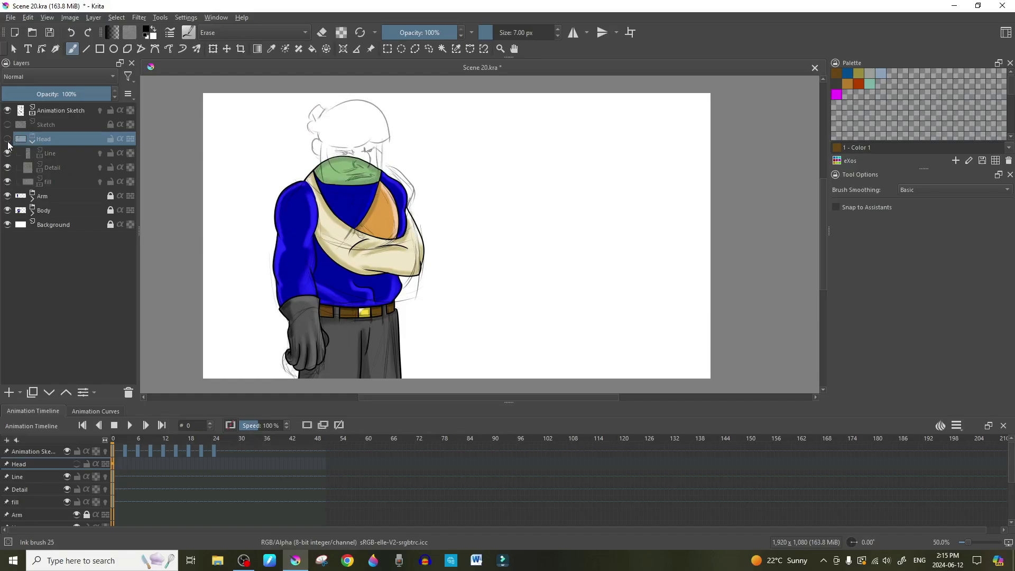
left_click(8, 141)
left_click(9, 141)
left_click(8, 141)
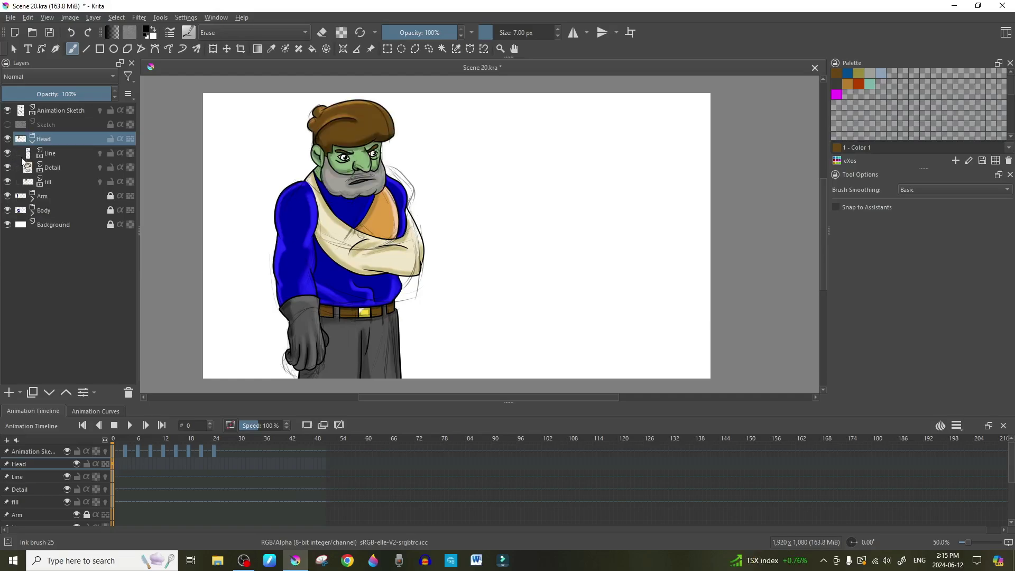
Toggle the visibility of the Head group's Line, fill and Detail layers individually to examine what each one holds
left_click(8, 158)
left_click(8, 158)
left_click(8, 182)
left_click(8, 183)
left_click(8, 183)
left_click(8, 182)
left_click(8, 167)
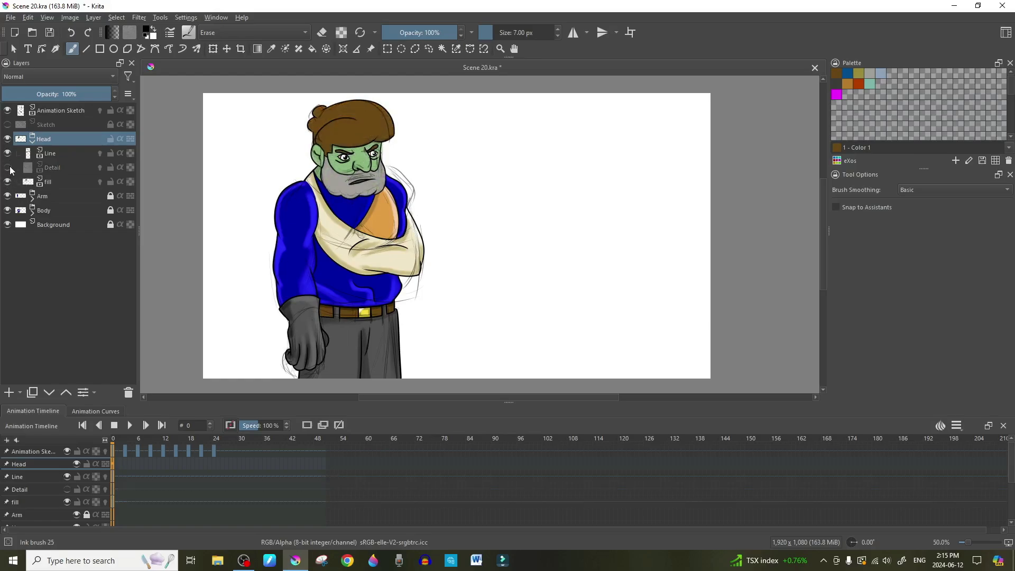
left_click(9, 169)
left_click(9, 168)
left_click(10, 169)
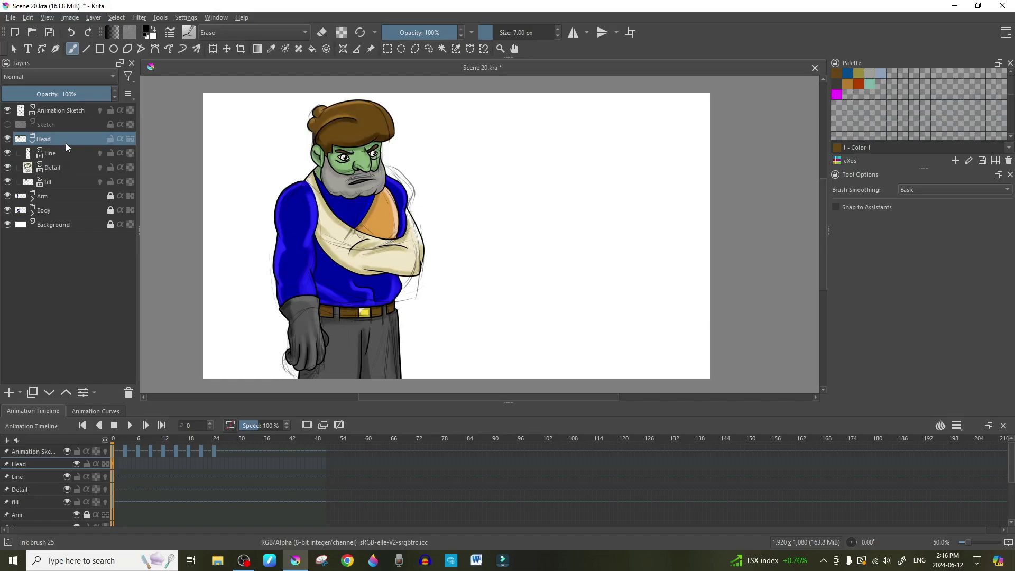
Mark the Head group and its Line, Detail and fill layers with the purple colour label
left_click(58, 181)
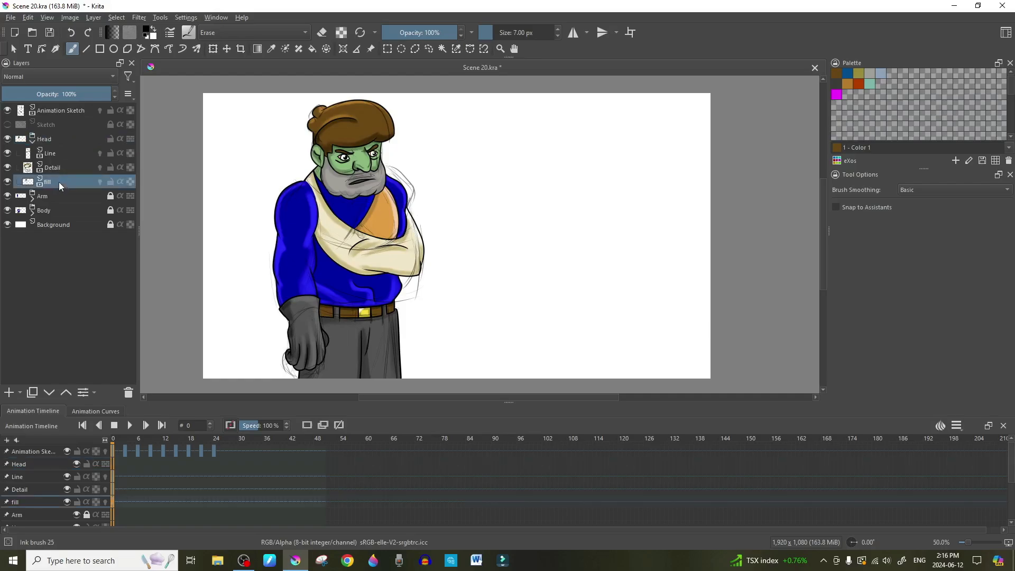
left_click(62, 141, "shift")
right_click(66, 139)
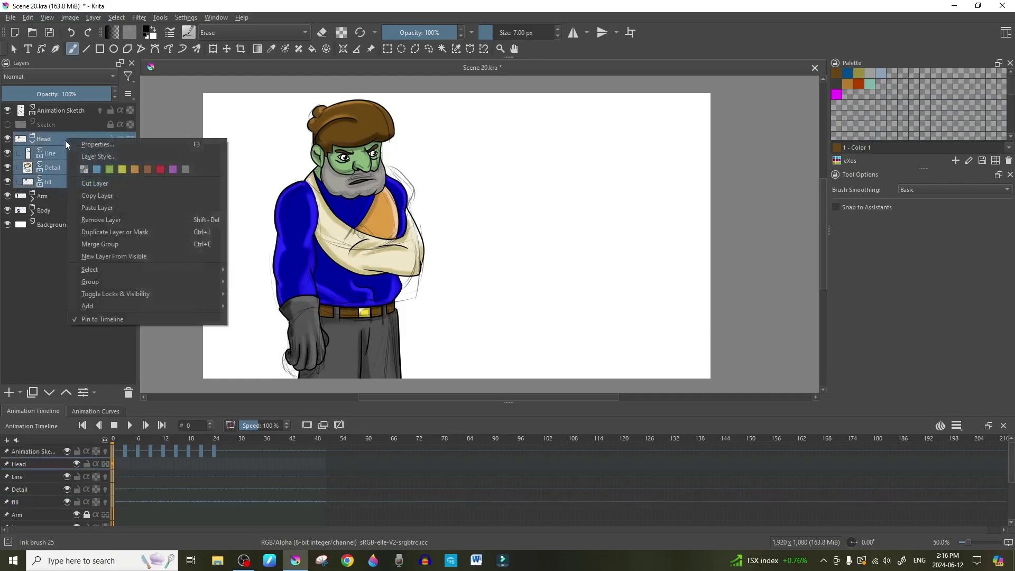
left_click(173, 170)
left_click(45, 143)
left_click(36, 142)
left_click(36, 142)
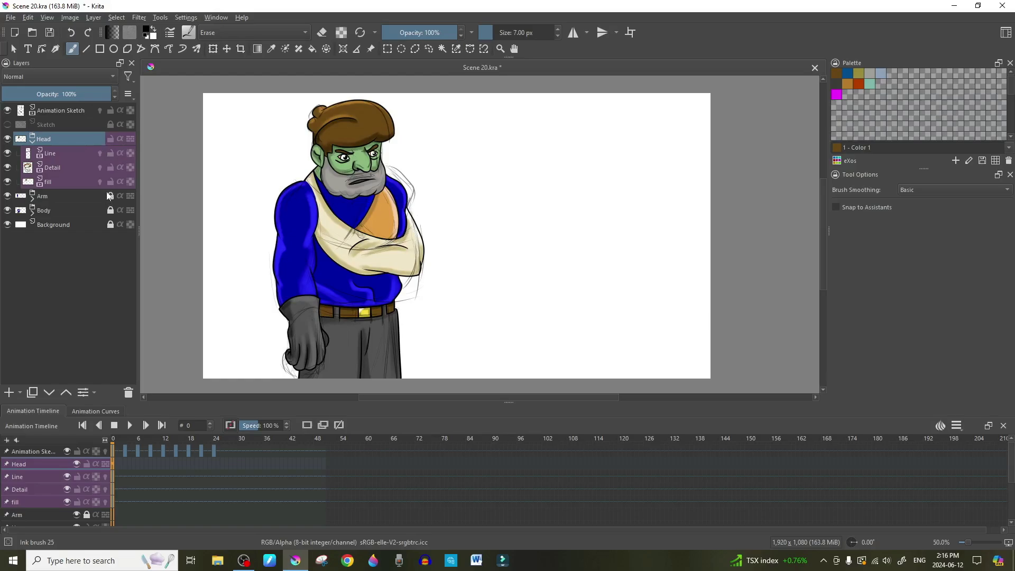
Toggle the visibility of the Arm and Body groups to examine their contents
left_click(8, 197)
left_click(8, 196)
left_click(7, 211)
left_click(8, 210)
Inspect the Head group's Line, Detail and fill layers and the Line layer's keyframe at frame 0
left_click(43, 154)
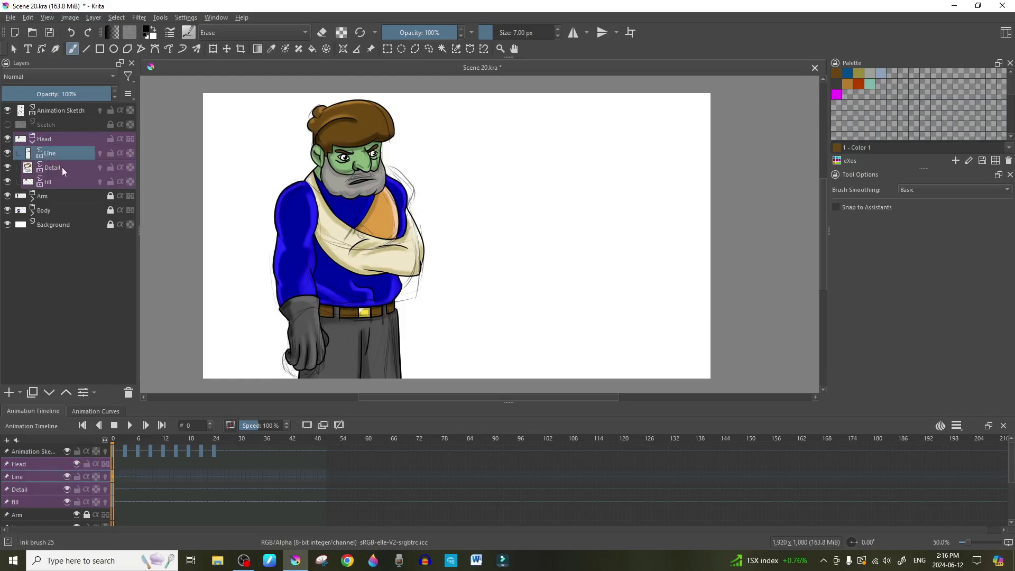
left_click(62, 169)
left_click(56, 182)
left_click(63, 154)
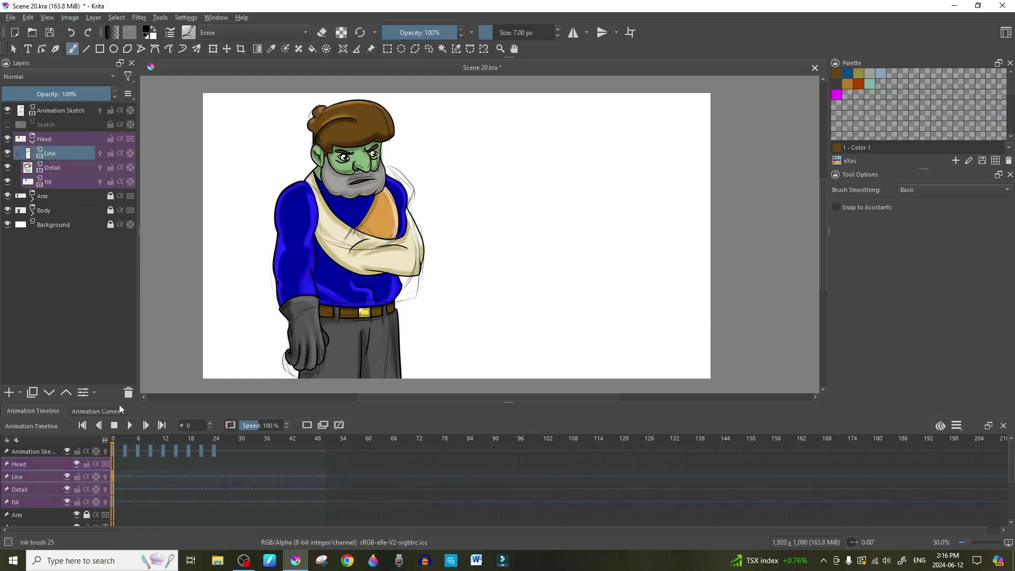
left_click(113, 479)
Try to transform the whole Head group and move it onto the empty canvas beside the body, to about x 1133, y 318 px
left_click(53, 138)
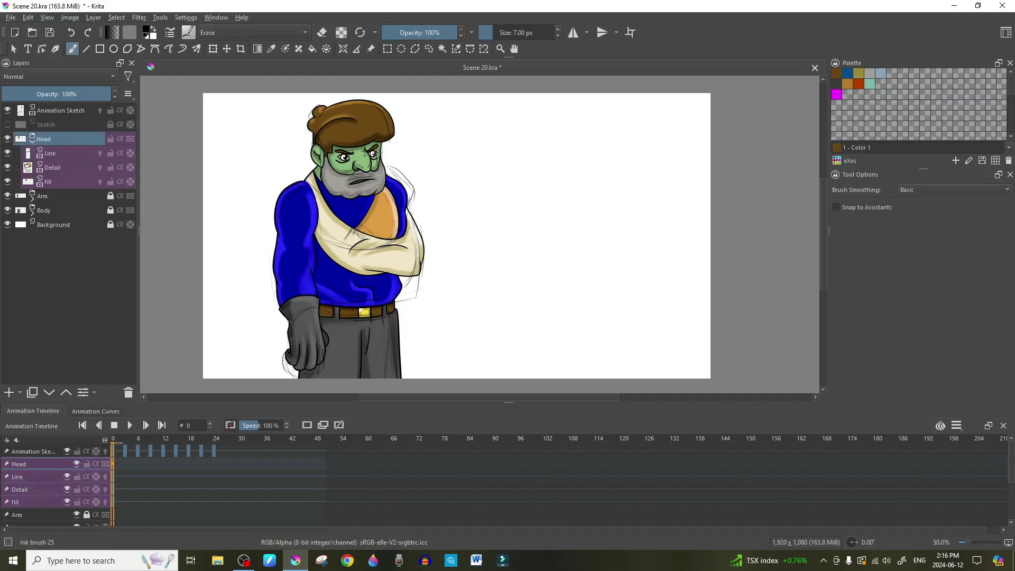
key("ctrl+t")
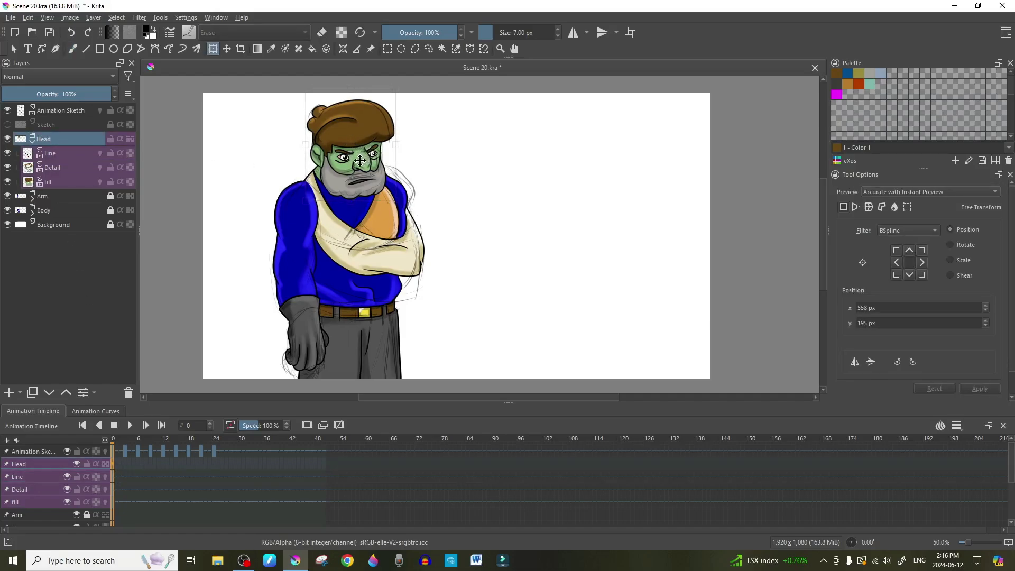
left_click_drag(360, 161, 512, 194)
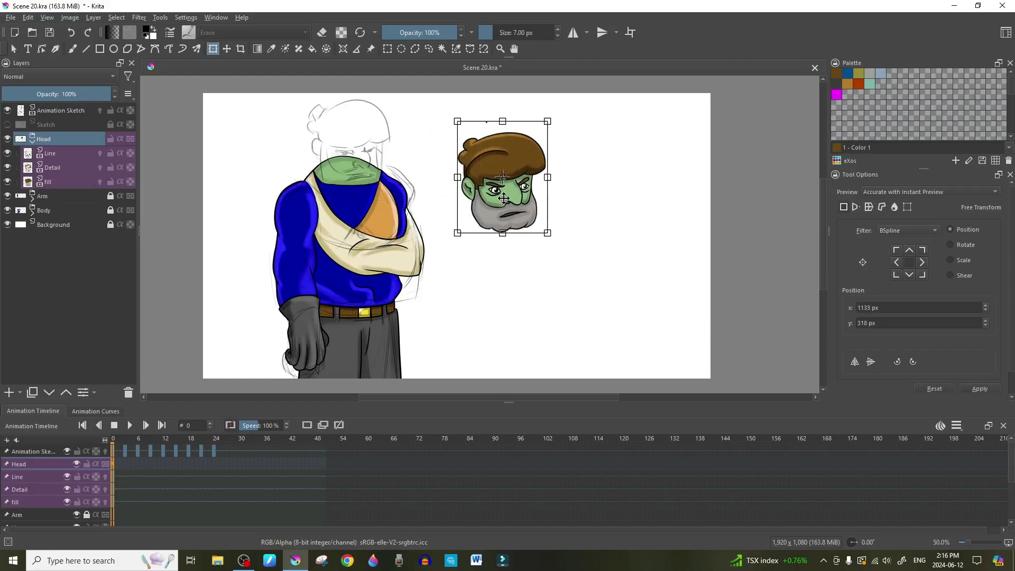
Check each layer of the moved Head group and the Line layer's frame 0 keyframe
left_click(56, 154)
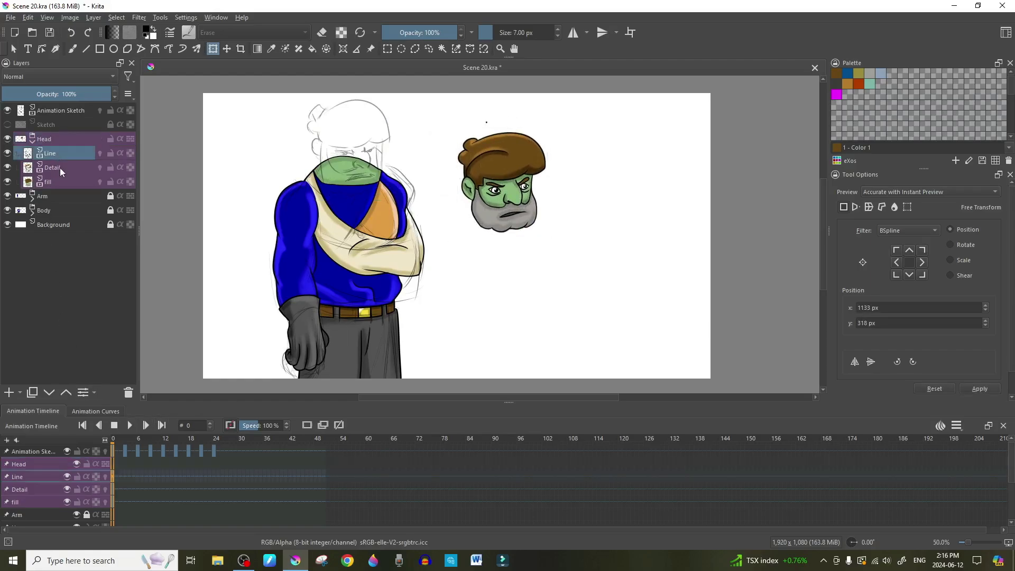
left_click(59, 167)
left_click(58, 182)
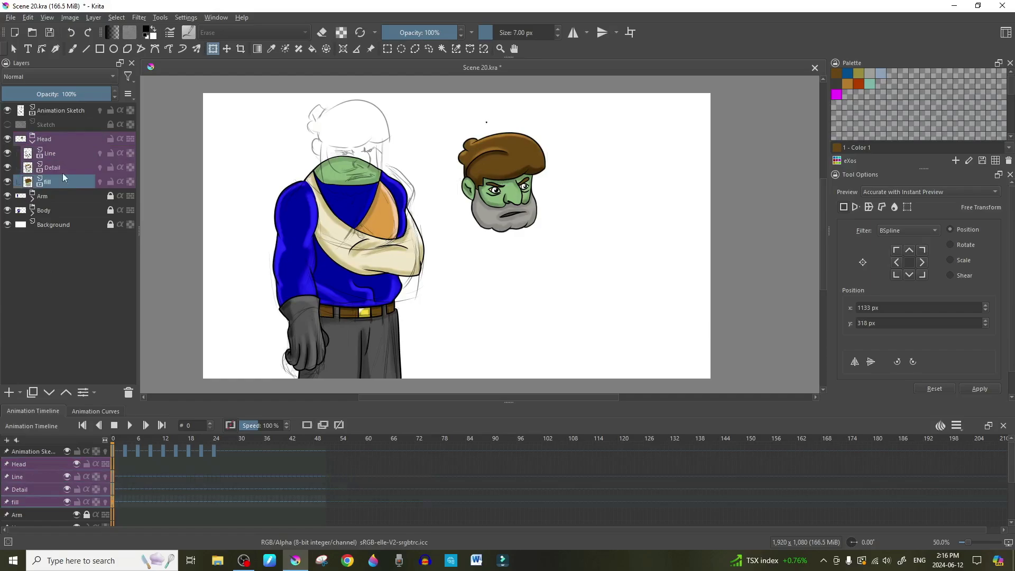
left_click(70, 153)
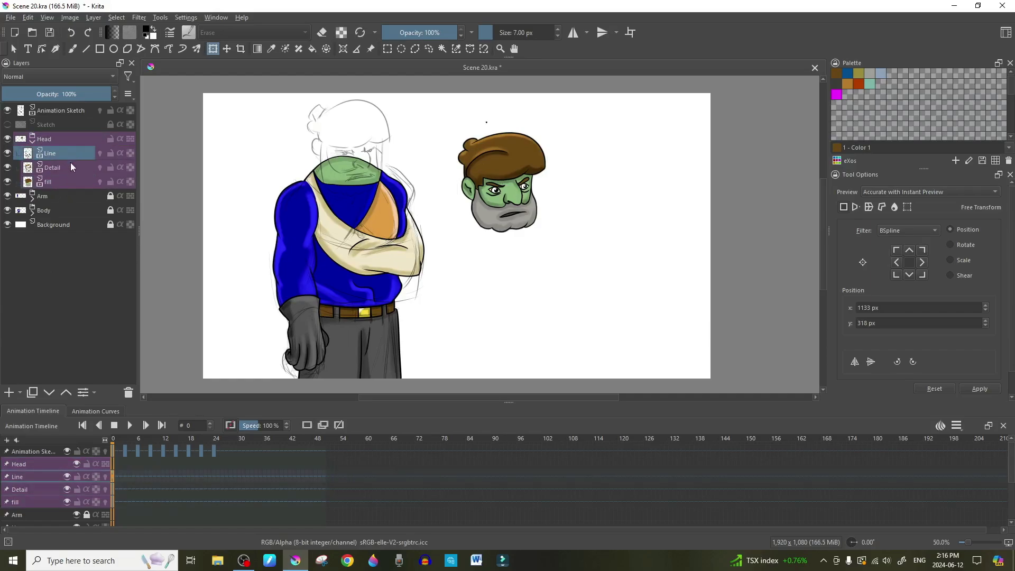
left_click(118, 477)
left_click(113, 478)
Undo the Head group's move
left_click(502, 204)
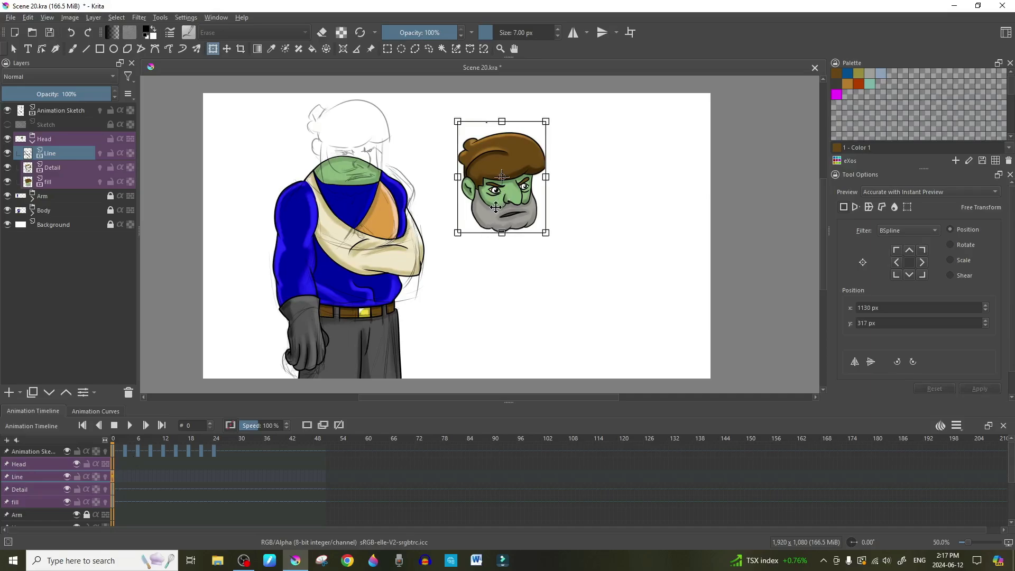
key("Return")
key("ctrl+z")
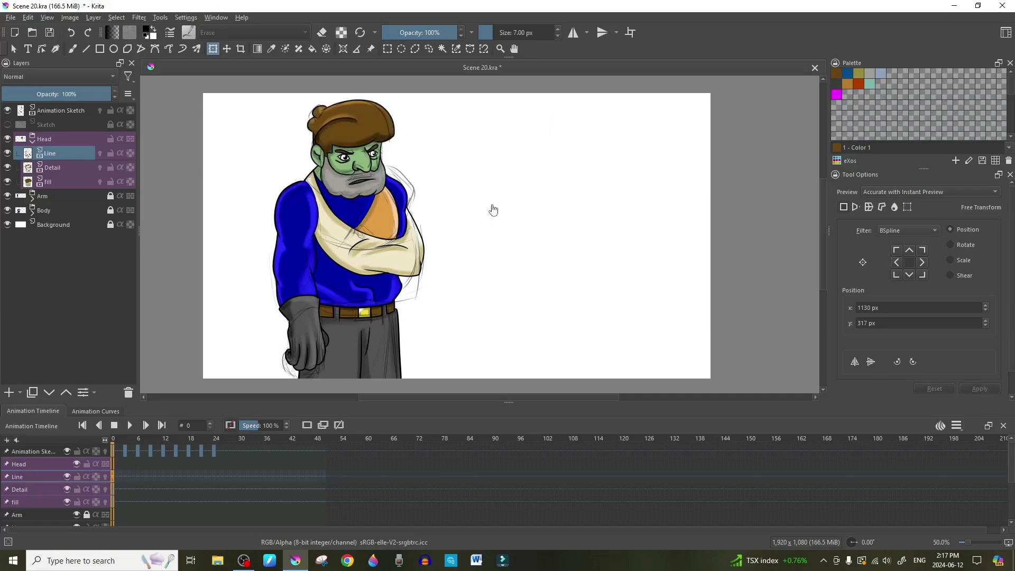
Unlock the Arm group and expand it to show its layers
left_click(117, 480)
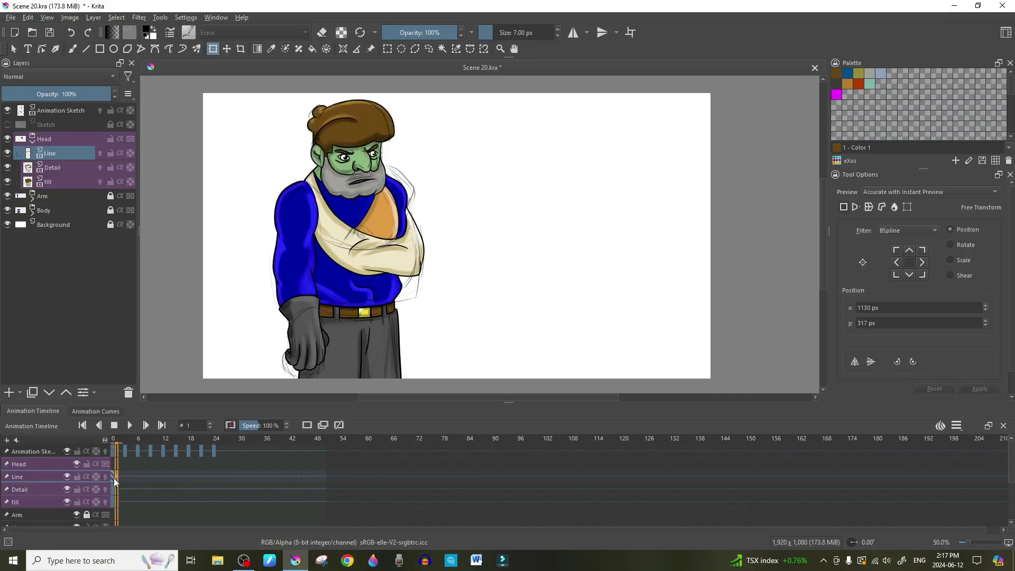
left_click(113, 478)
left_click(33, 197)
left_click(58, 197)
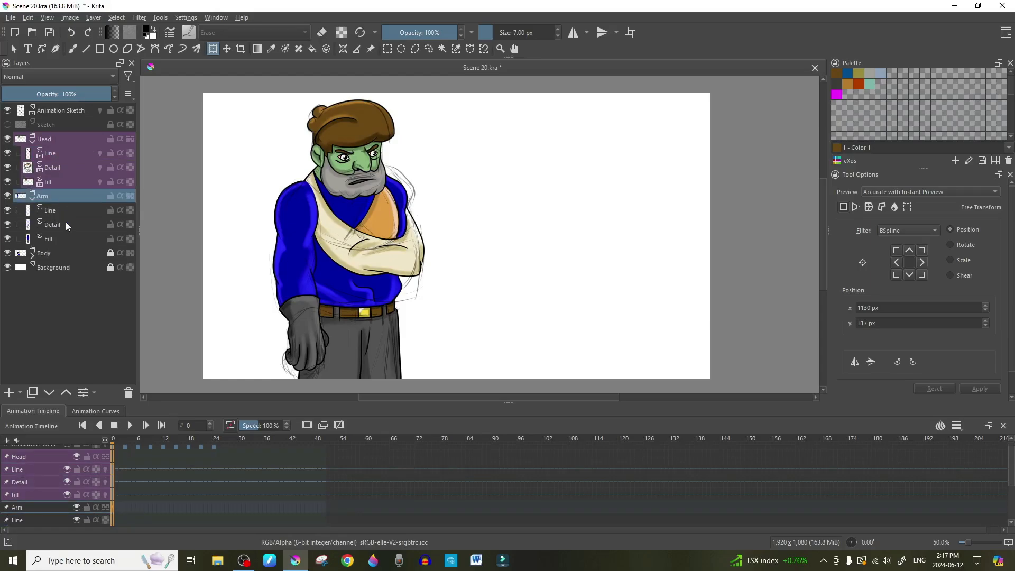
Examine the timeline rows of the Arm group and its Line and Detail layers for keyframes
left_click(118, 461)
left_click(114, 458)
scroll(58, 486, "down", 3)
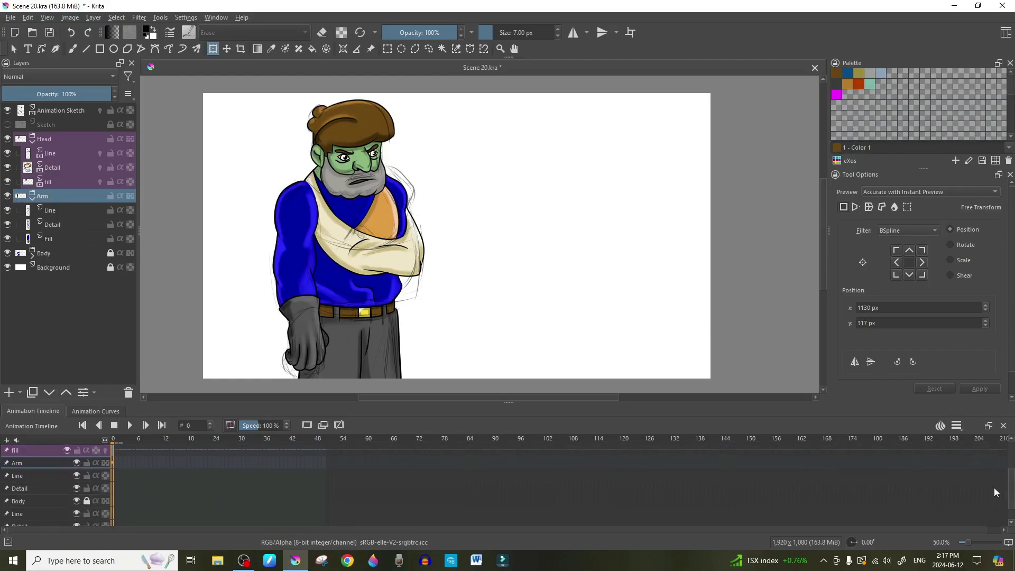
left_click(35, 479)
left_click(117, 477)
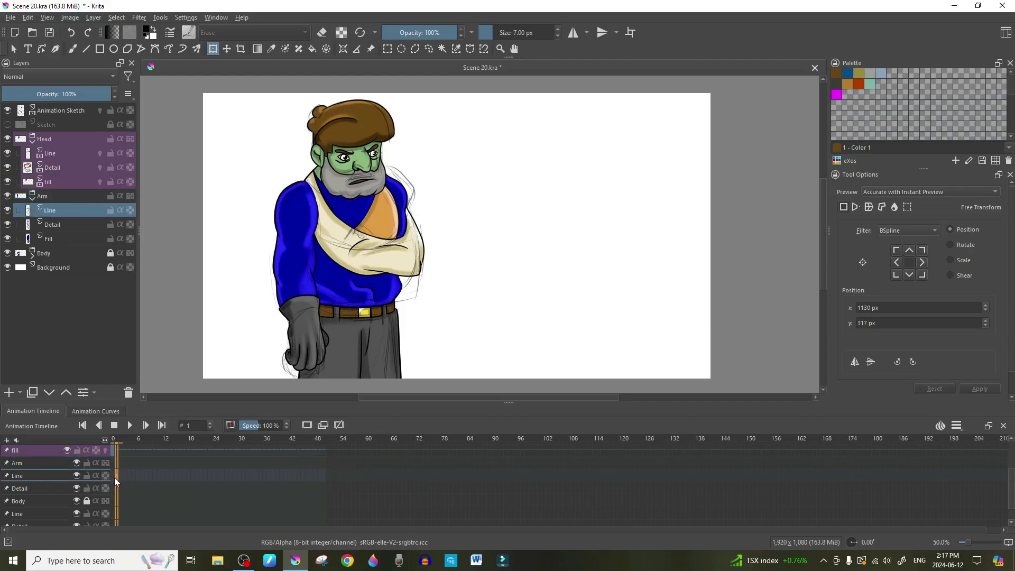
key("period")
left_click(40, 488)
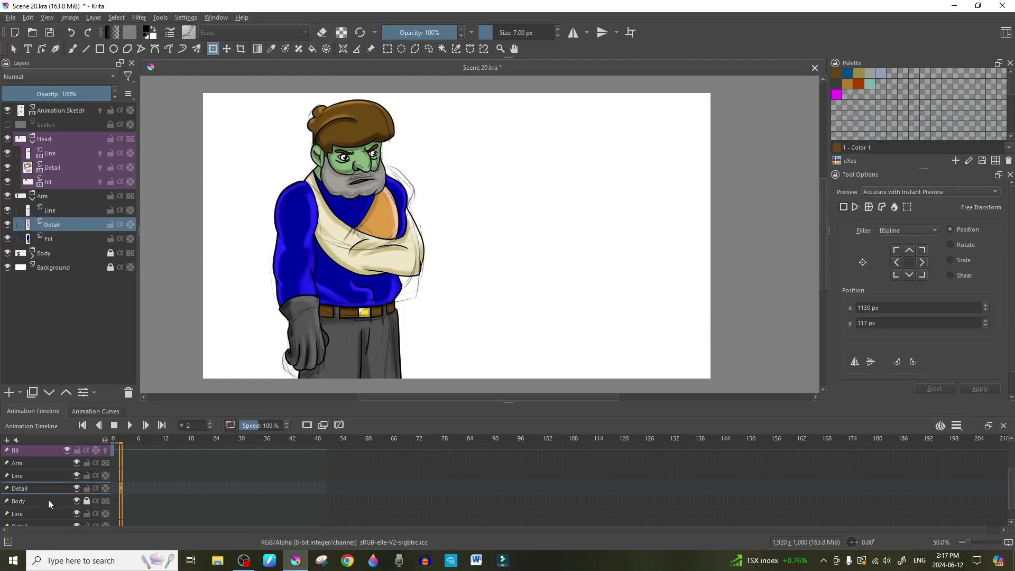
left_click(47, 474)
left_click(43, 463)
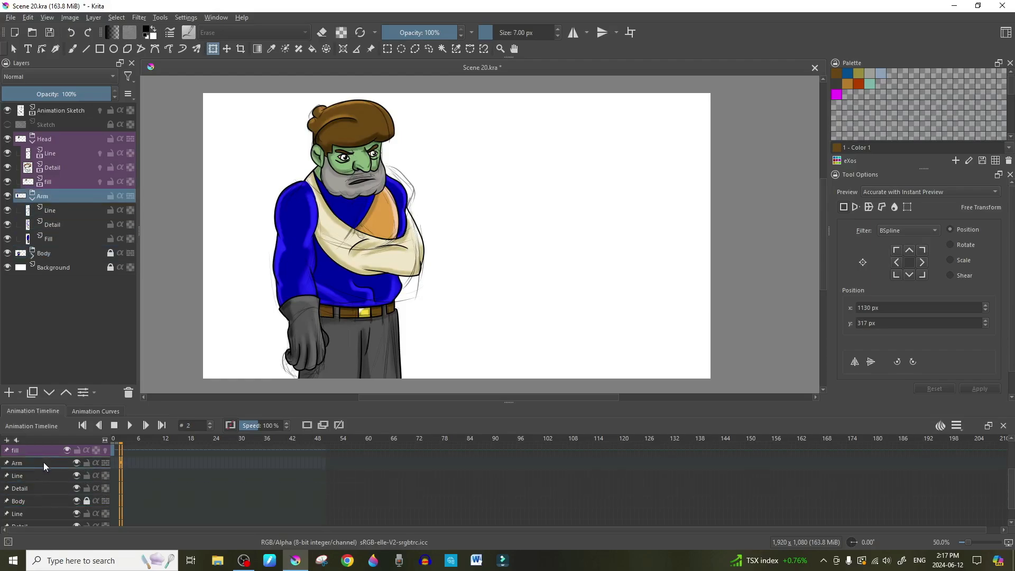
left_click(112, 463)
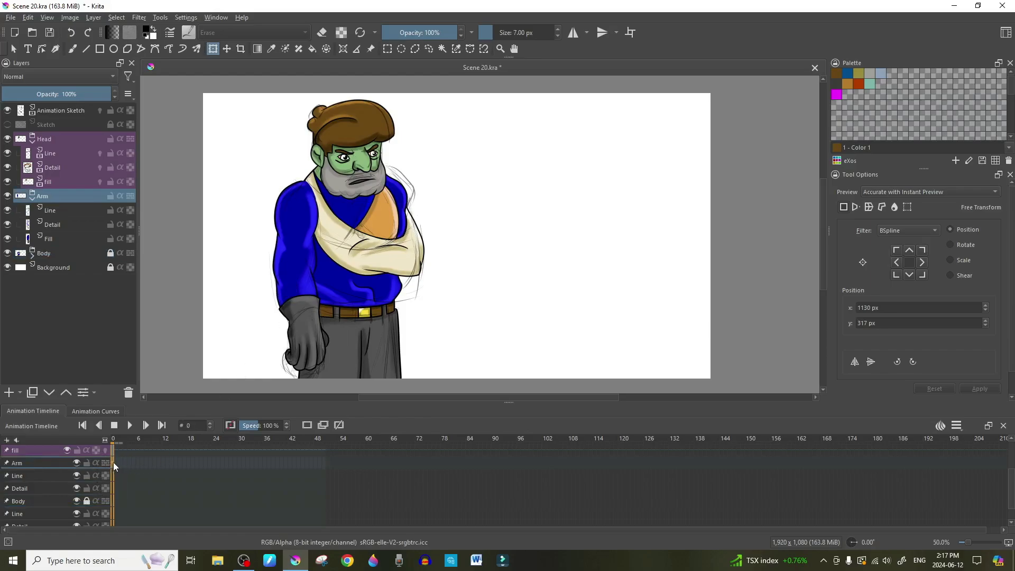
Create keyframes at frame 0 on the Arm group's Line and Detail layers and unlock the Body group
left_click(40, 476)
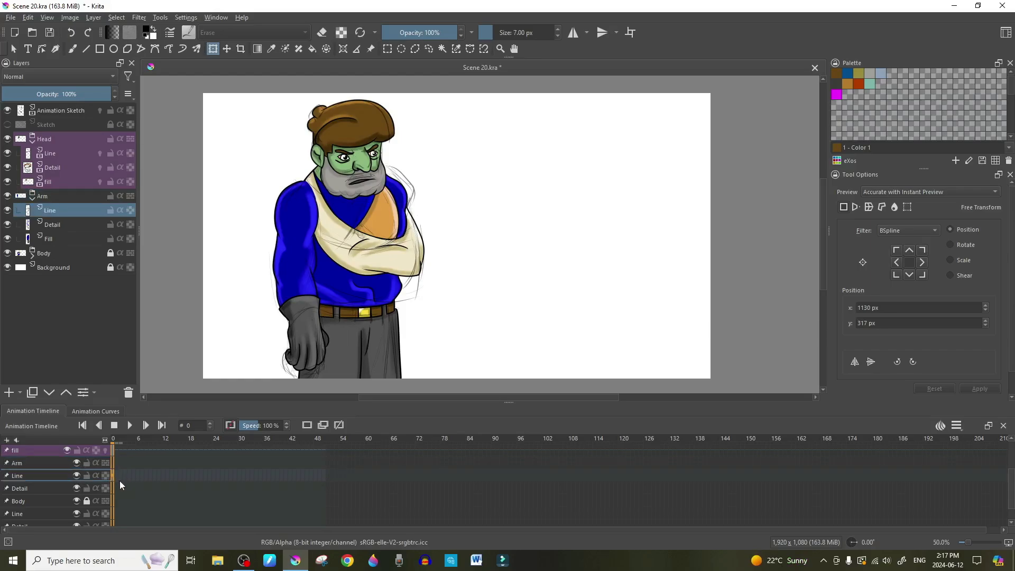
left_click(122, 479)
left_click(113, 492)
left_click(85, 502)
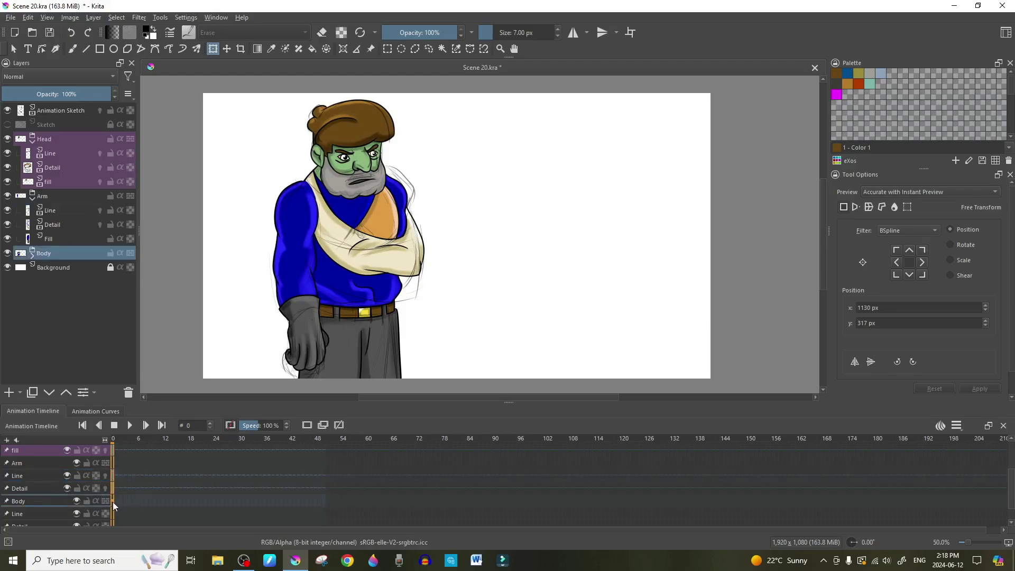
Create a keyframe at frame 0 on the Arm group's Fill layer
left_click(34, 472)
left_click(38, 490)
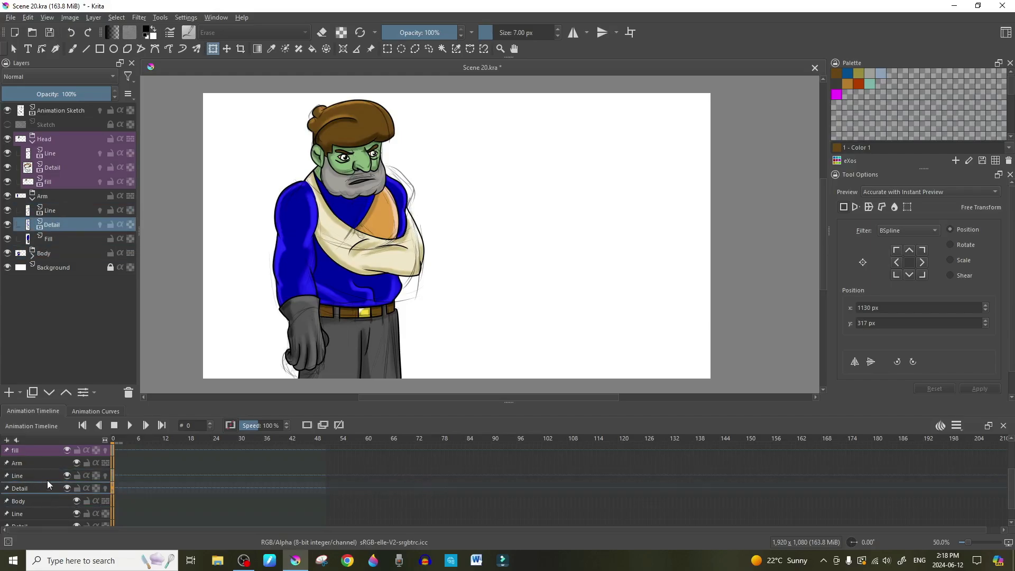
left_click(15, 240)
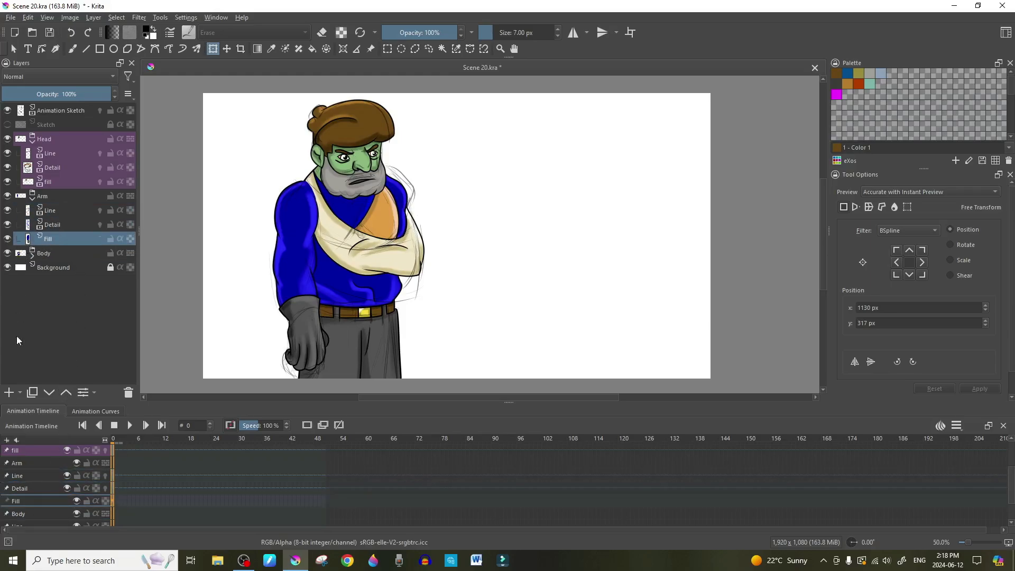
left_click(115, 501)
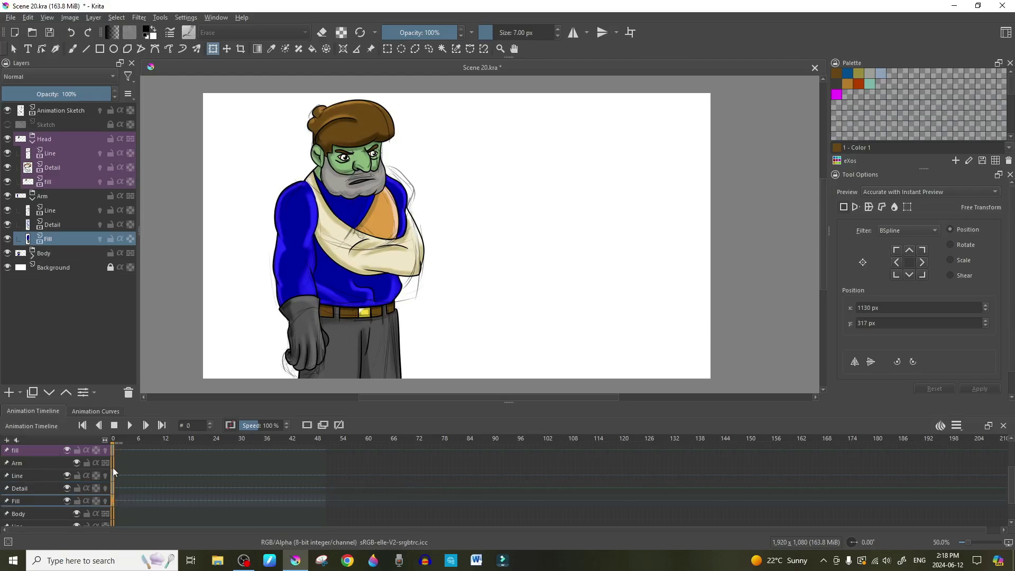
left_click(118, 486)
Select the Head group and bring up its transform box at frame 0
left_click(42, 139)
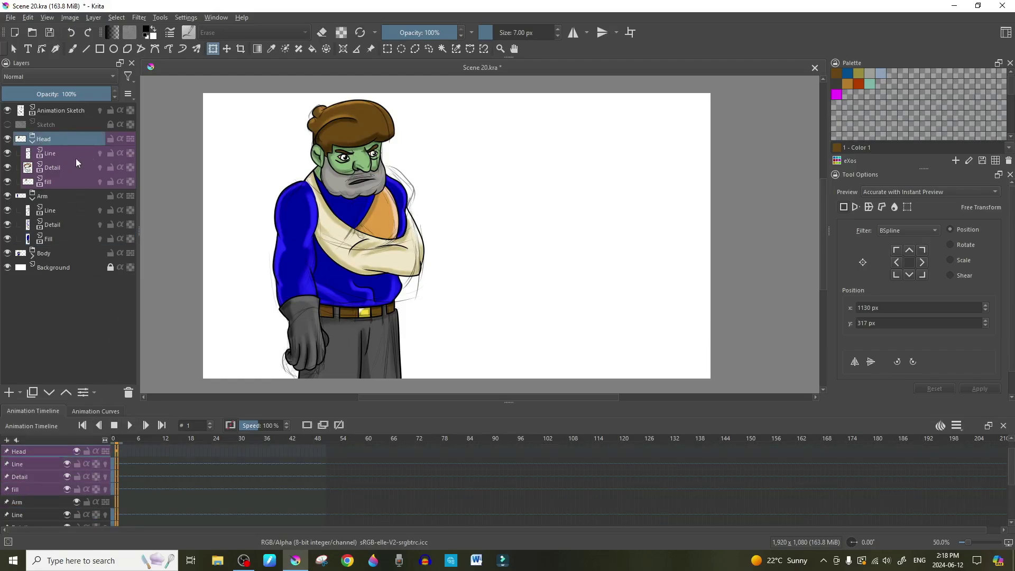
left_click(113, 458)
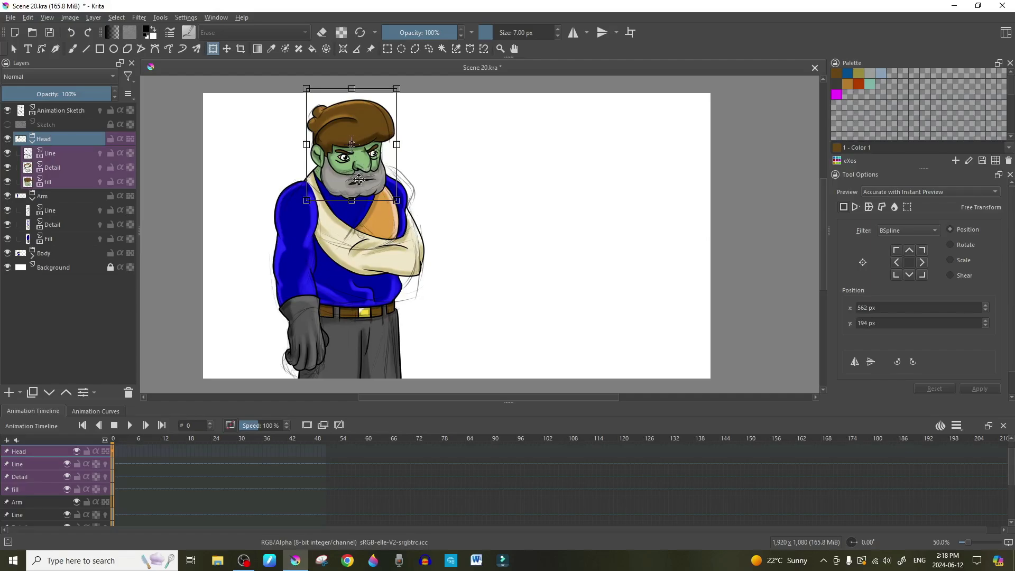
Try moving the whole Head group onto the sketched head at frame 6
left_click(123, 452)
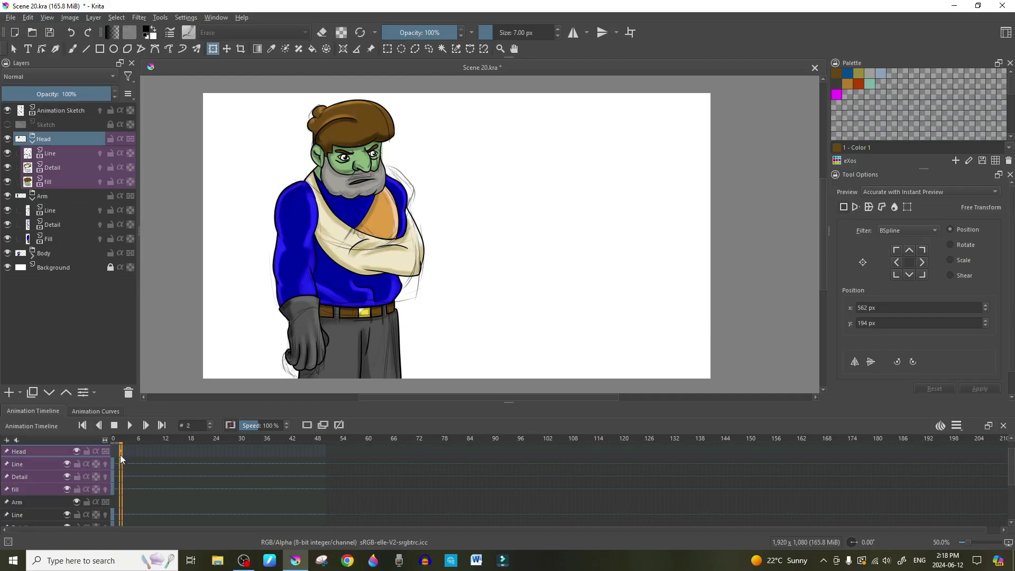
left_click(138, 450)
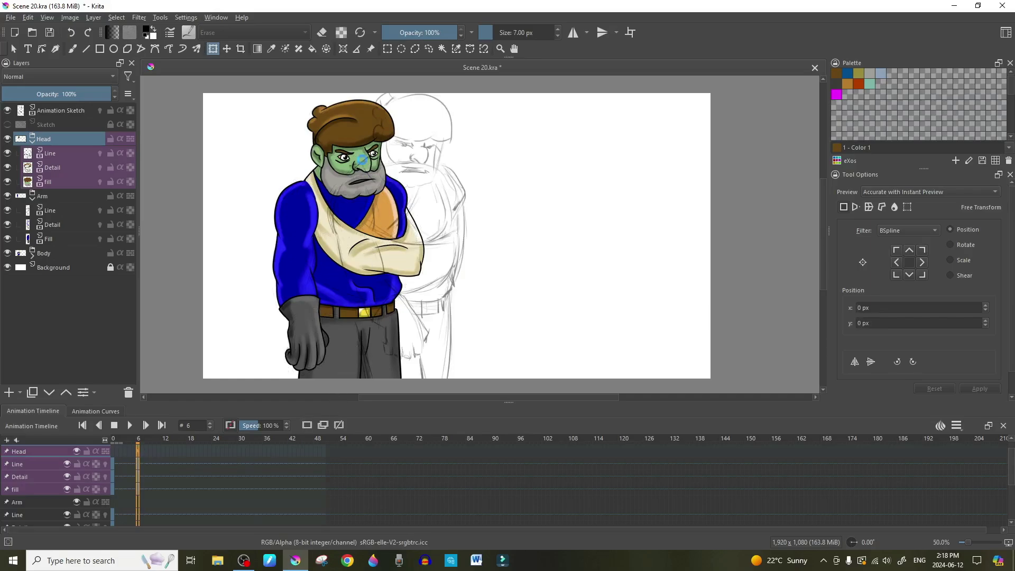
left_click(364, 172)
left_click_drag(365, 172, 423, 159)
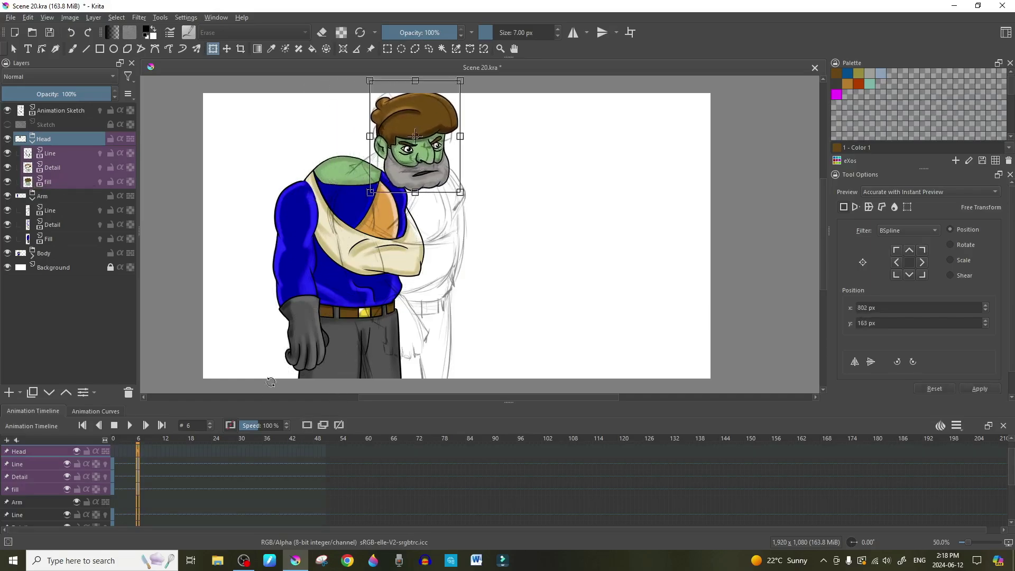
left_click(155, 484)
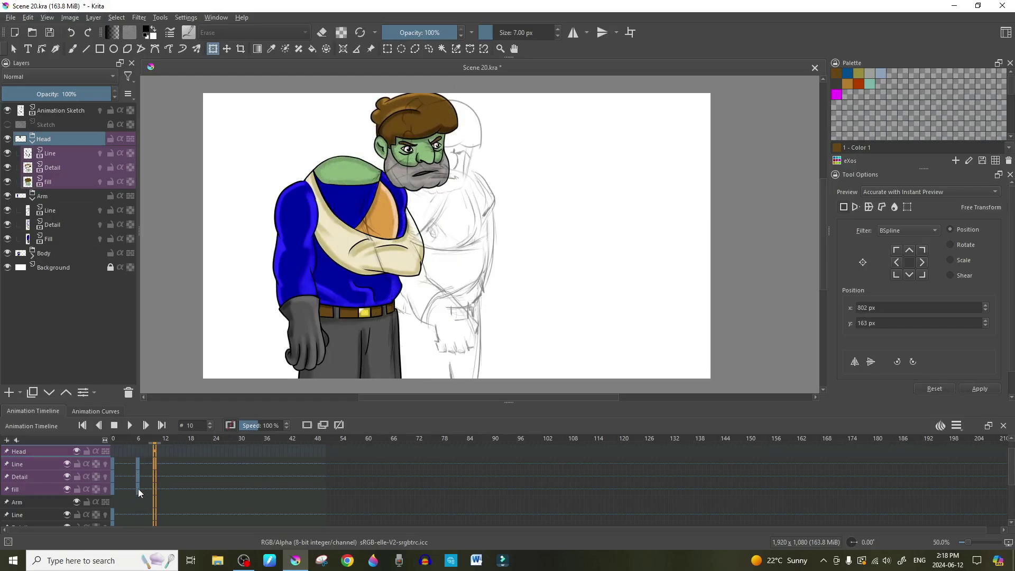
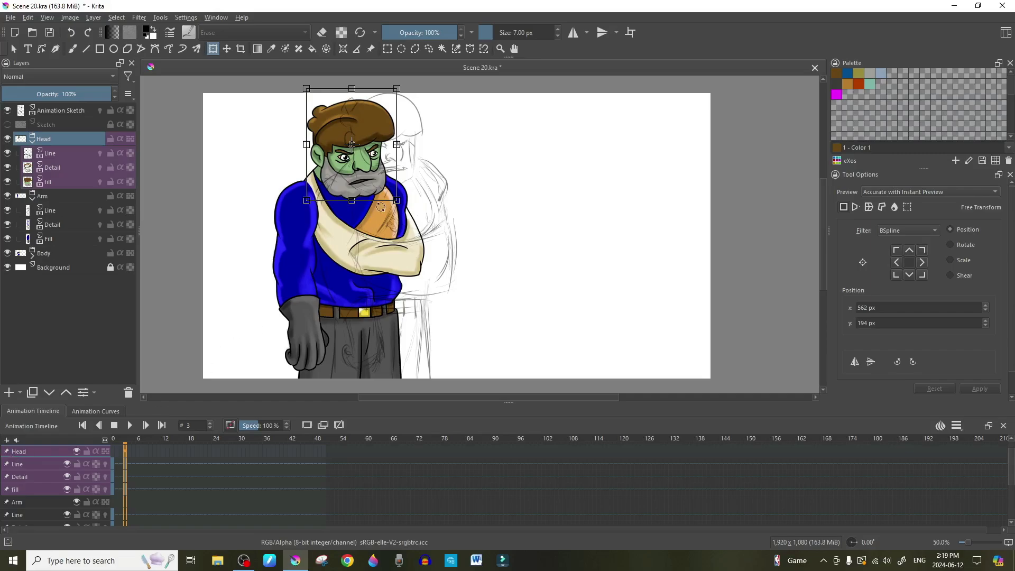
At frame 3, move the Head group to about x 677, y 169 px and tilt it slightly clockwise to match the sketch
left_click_drag(369, 158, 442, 175)
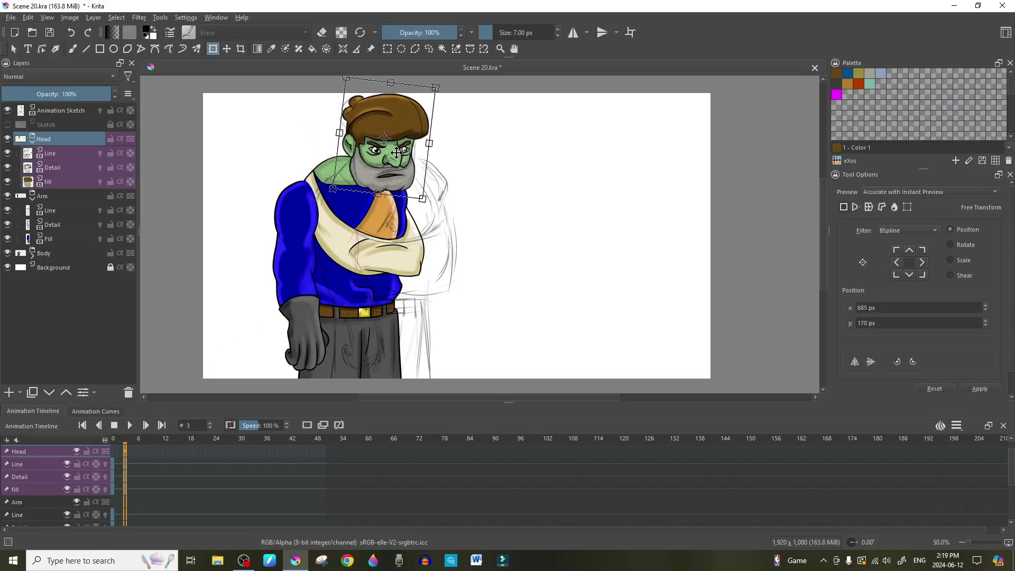
key("Return")
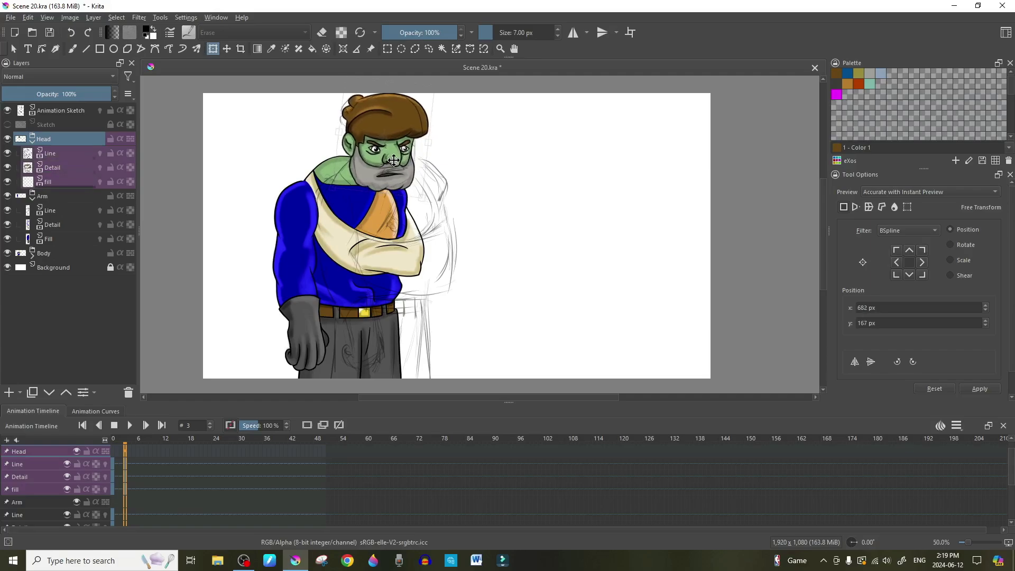
left_click_drag(394, 160, 398, 160)
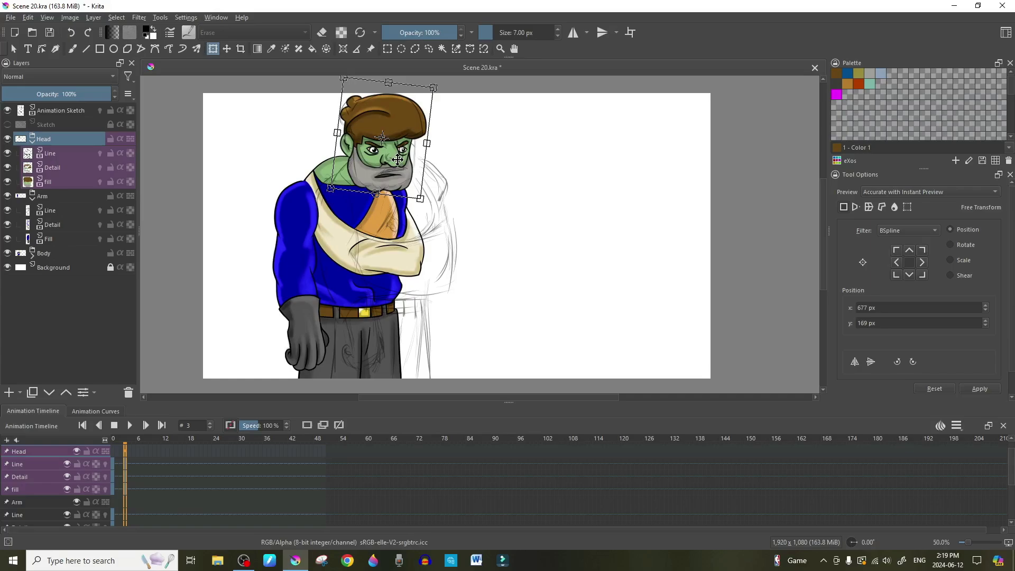
At frame 6, move the Head group to about x 792, y 171 px and rotate it slightly to fit the sketched head
key("Right")
key("Right")
key("Right")
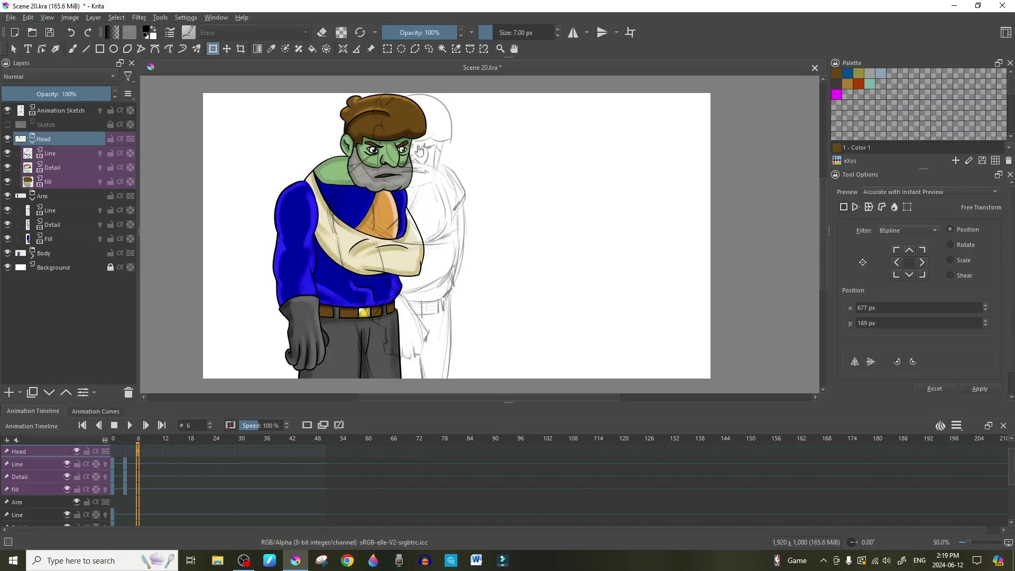
left_click_drag(399, 149, 443, 165)
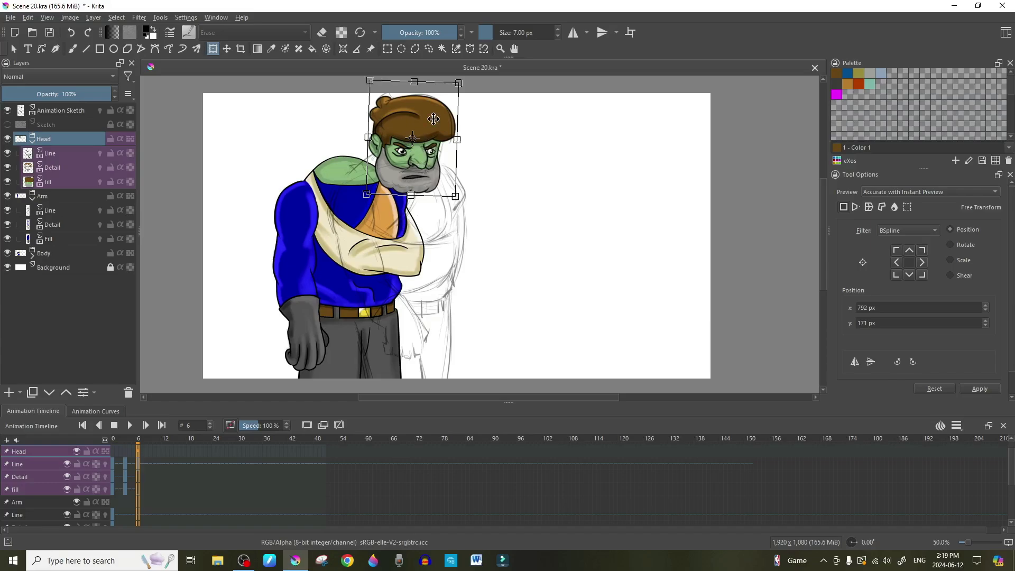
At frame 9, move the Head group to about x 910, y 181 px and tilt it slightly clockwise over the sketch
key("period")
key("period")
key("period")
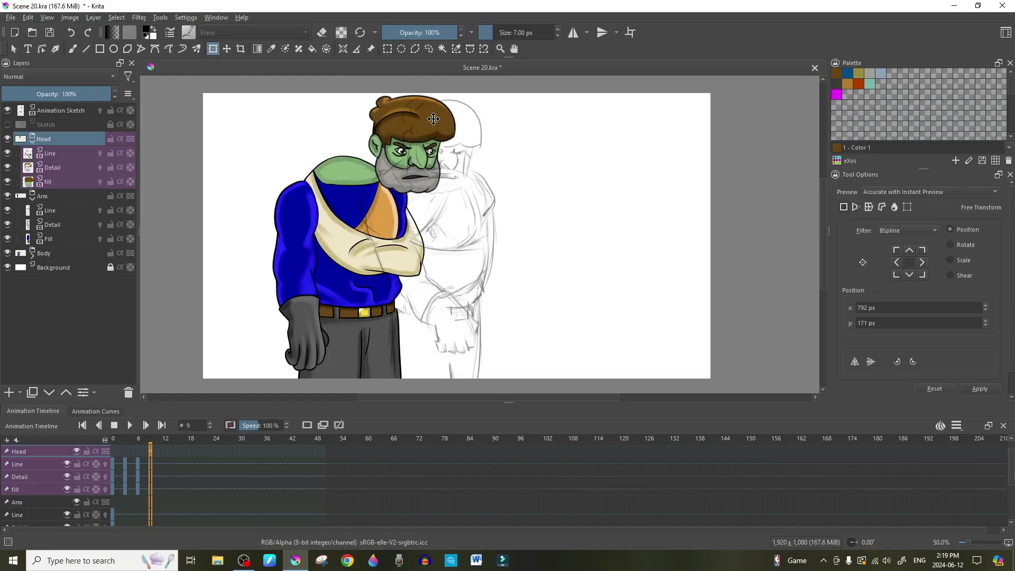
left_click_drag(420, 157, 450, 160)
left_click_drag(501, 197, 478, 189)
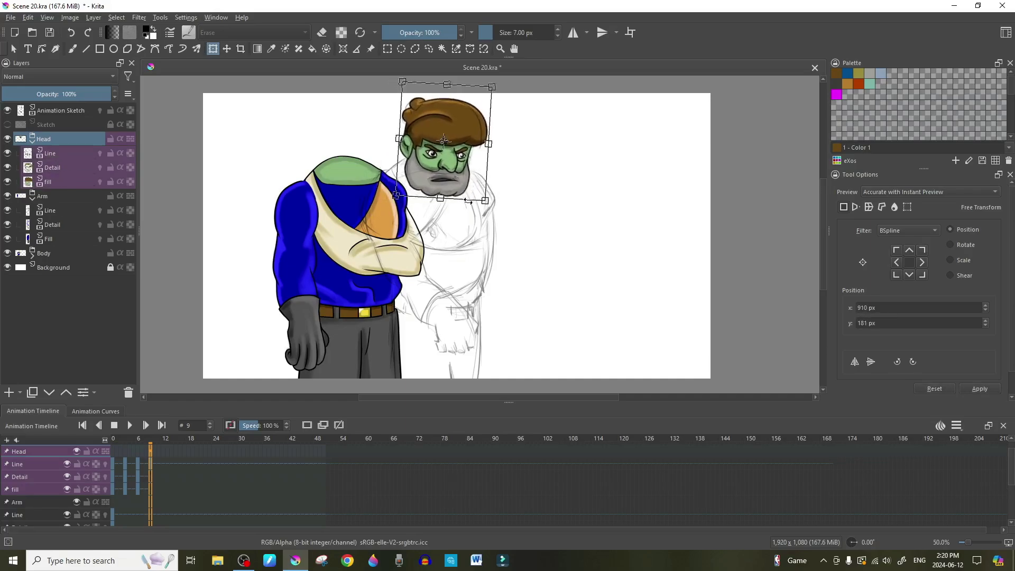
At frame 12, rotate the Head group counterclockwise and move it to about x 1030, y 232 px to match the sketched head
left_click(163, 426)
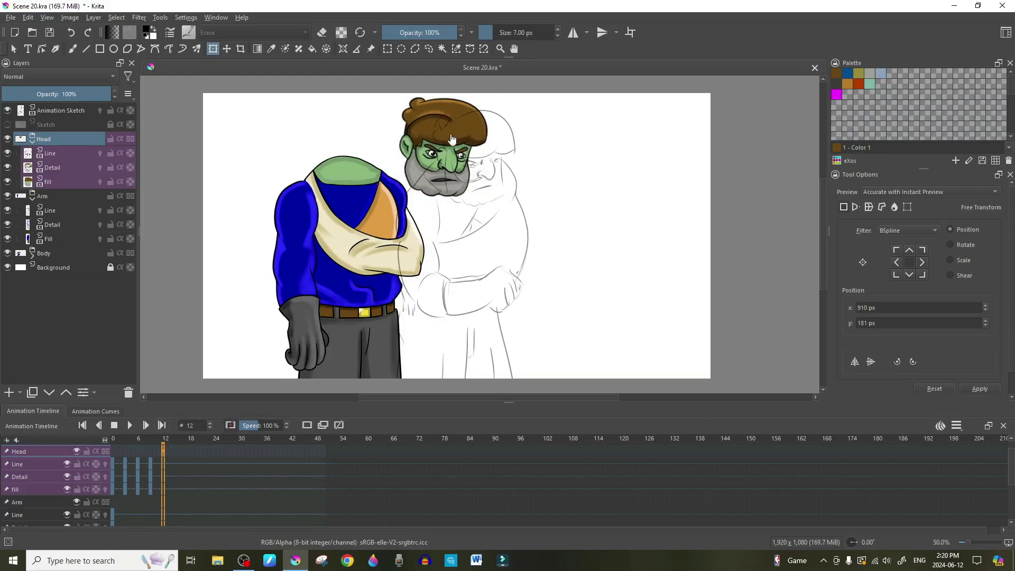
left_click(468, 199)
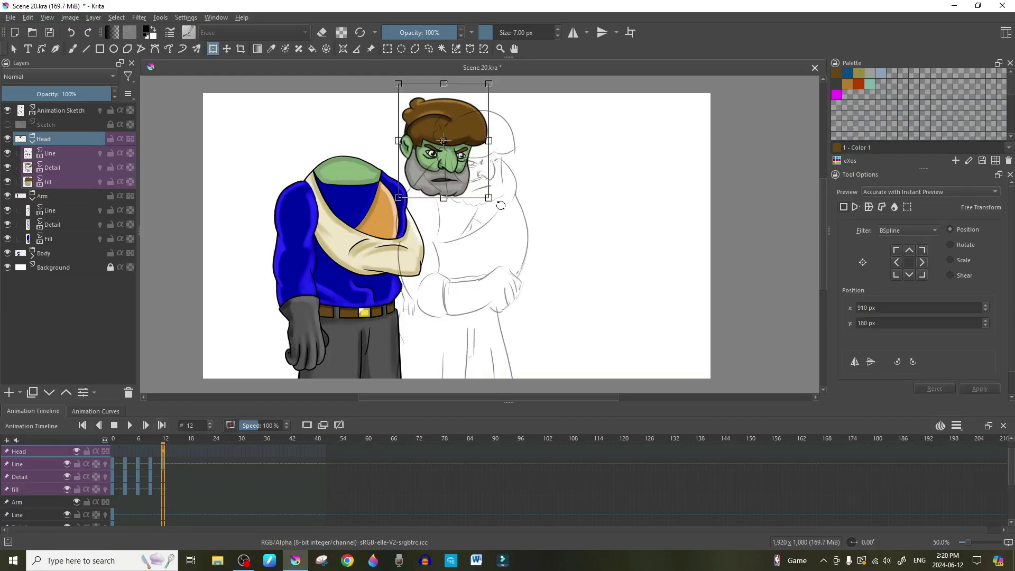
left_click_drag(501, 206, 518, 197)
left_click_drag(456, 174, 489, 188)
left_click_drag(542, 222, 548, 210)
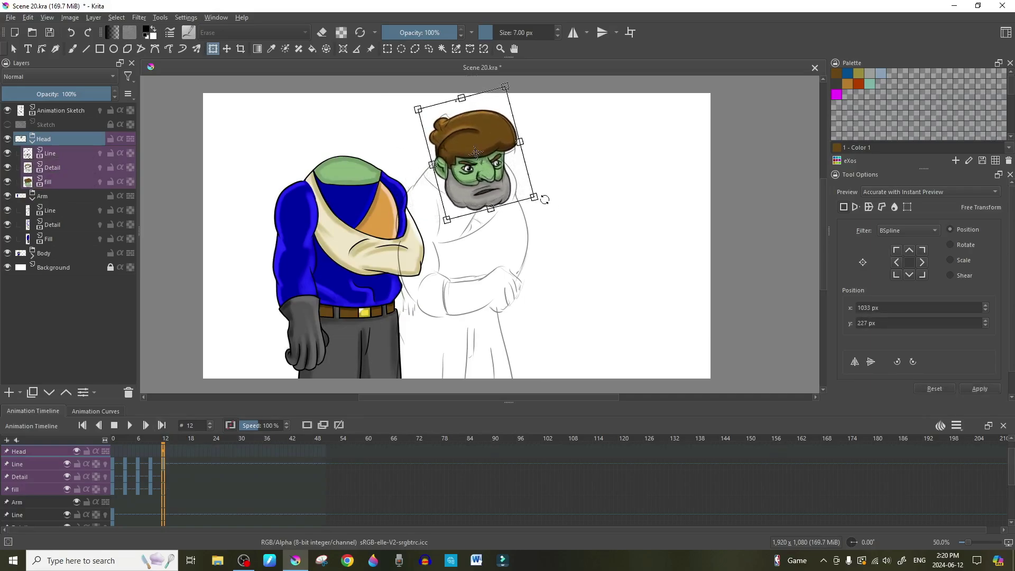
key("ctrl+z")
left_click_drag(498, 189, 499, 190)
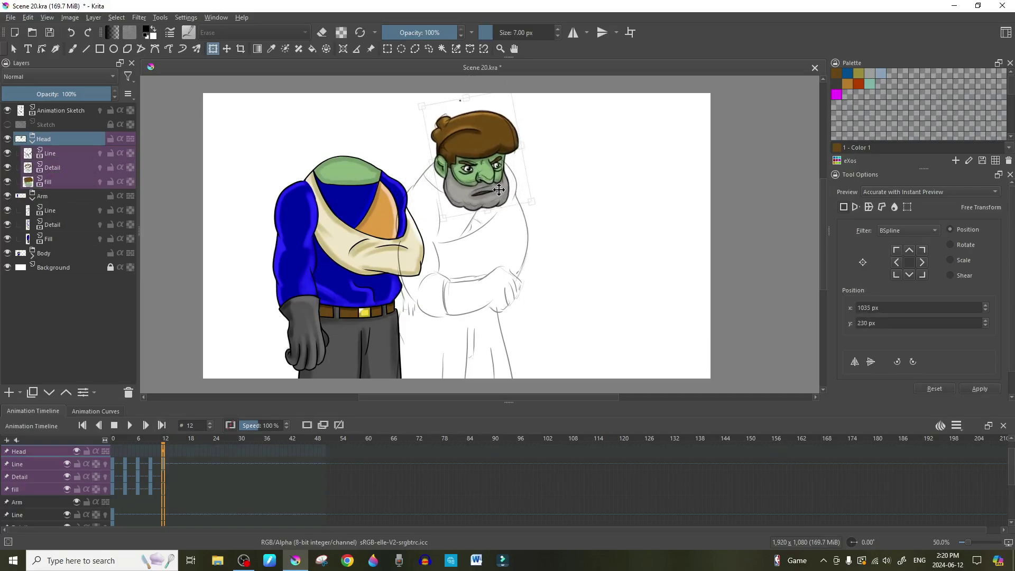
At frame 15, move the Head group to about x 1060, y 244 px and rotate it slightly clockwise
left_click(173, 452)
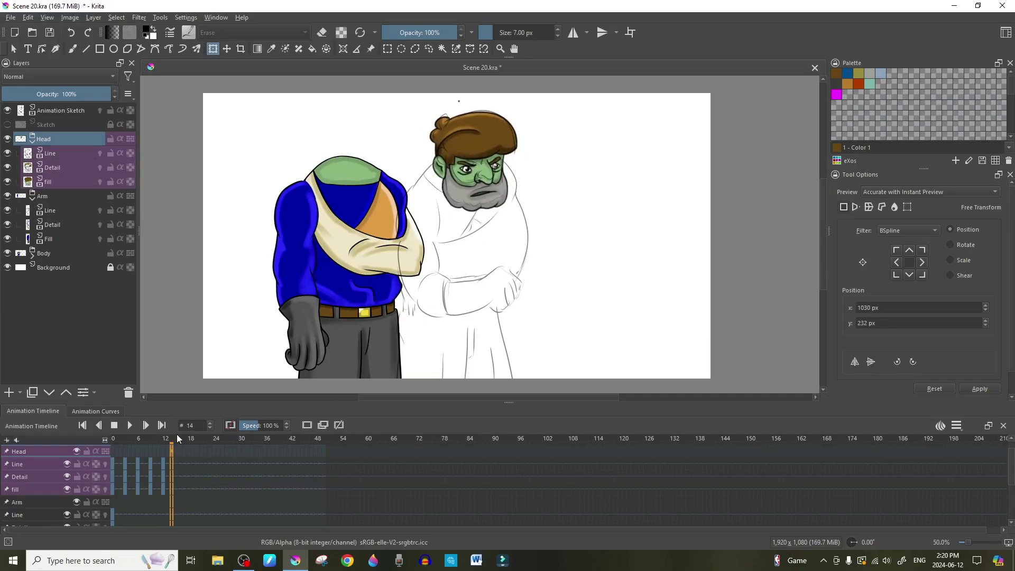
left_click(176, 437)
left_click(475, 188)
left_click_drag(475, 189, 485, 189)
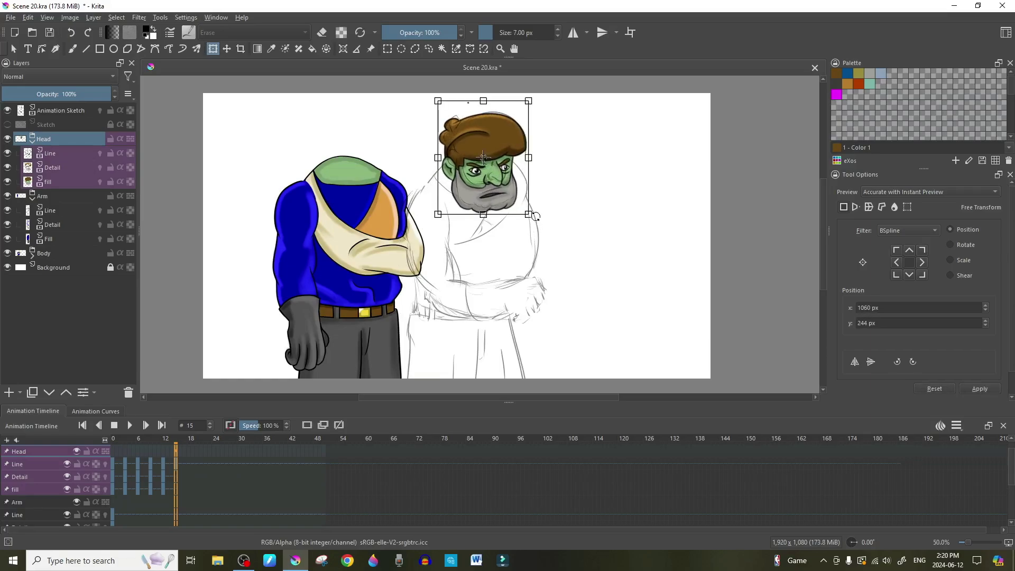
left_click_drag(536, 216, 424, 327)
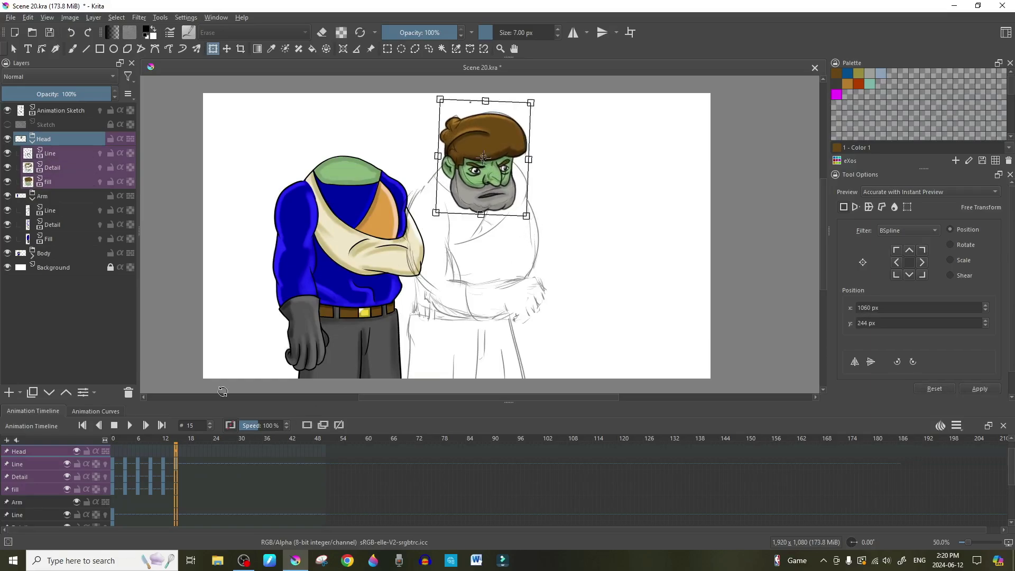
key("Return")
At frame 18, move the Head group to about x 1120, y 263 px and tilt it clockwise to follow the sketch
key("period")
key("period")
key("period")
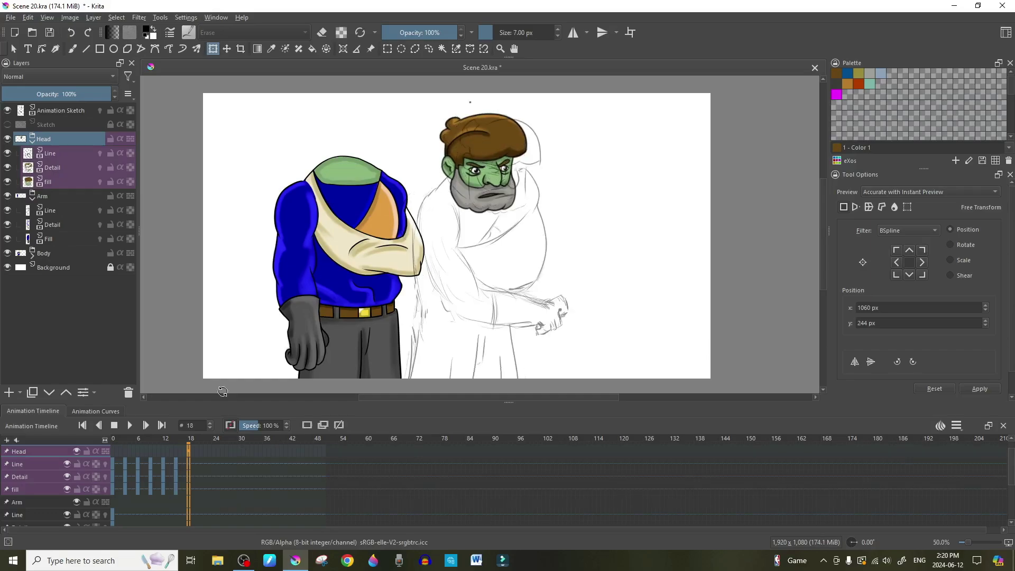
left_click(496, 194)
left_click_drag(495, 194, 510, 203)
left_click_drag(553, 228, 547, 236)
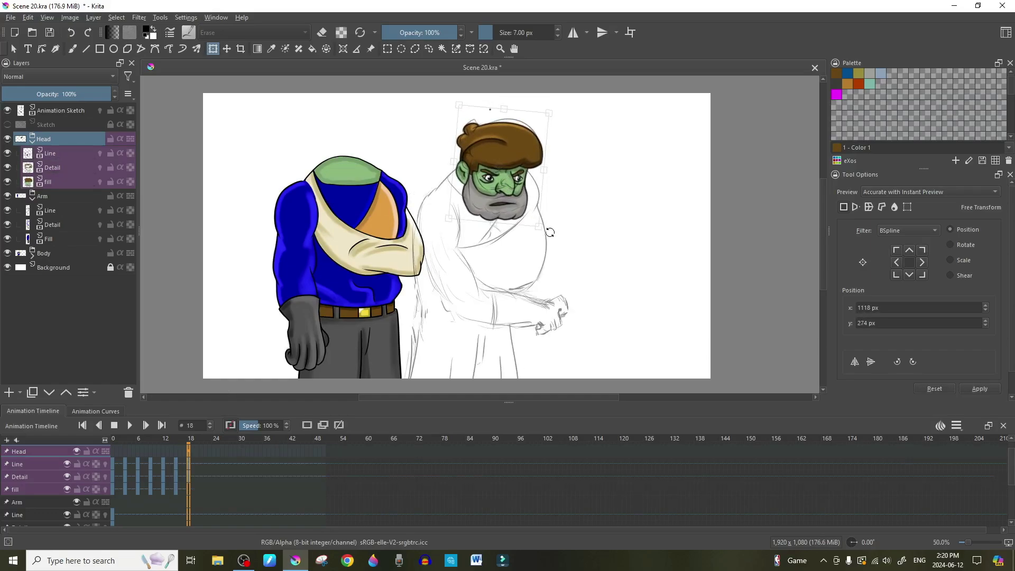
left_click_drag(504, 193, 508, 201)
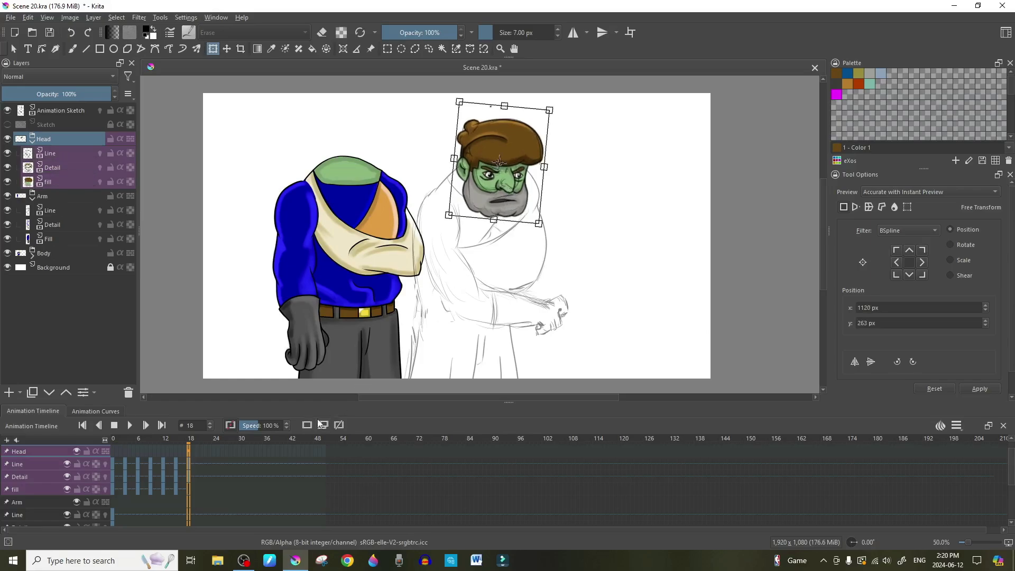
Move the Head group to about x 1164, y 270 px at frame 21 and about x 1207, y 291 px at frame 24
left_click(199, 453)
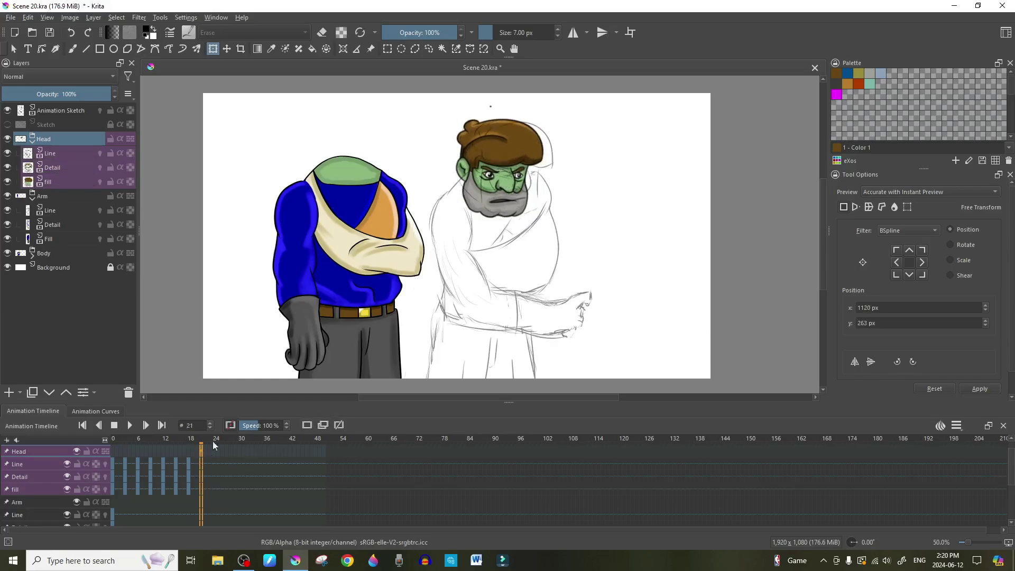
left_click_drag(500, 184, 511, 187)
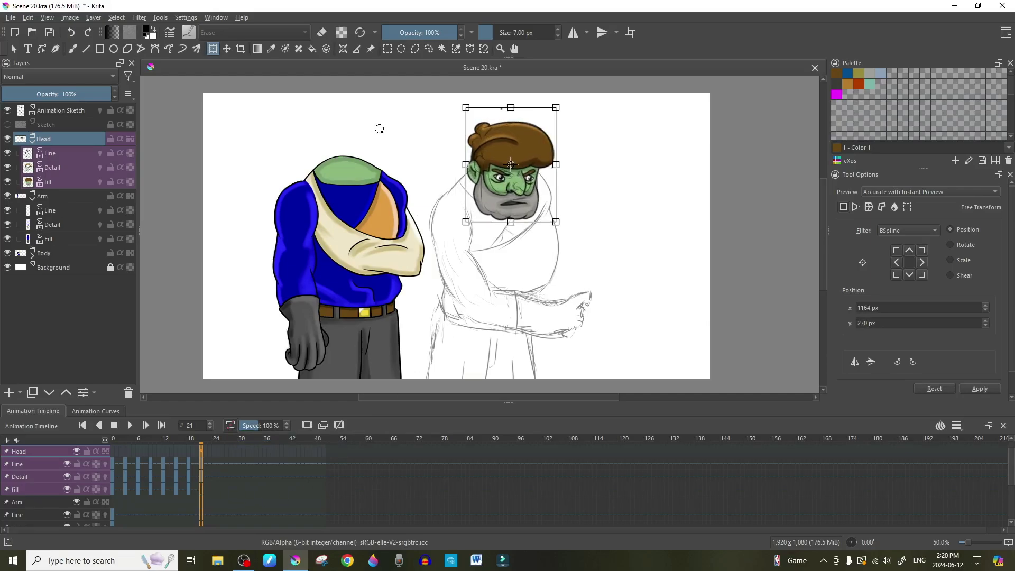
key("Right")
key("Right")
key("Right")
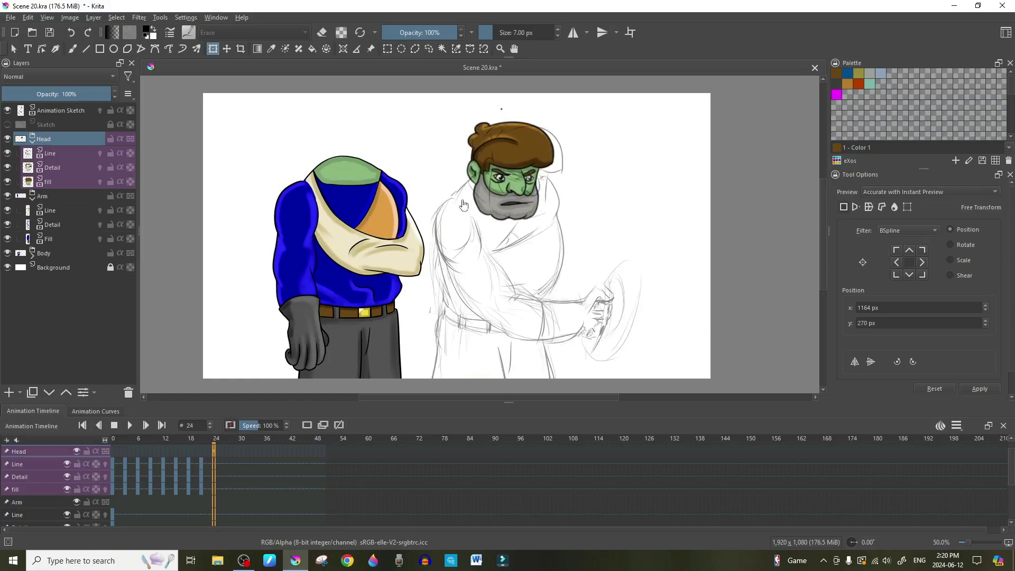
left_click_drag(518, 197, 528, 202)
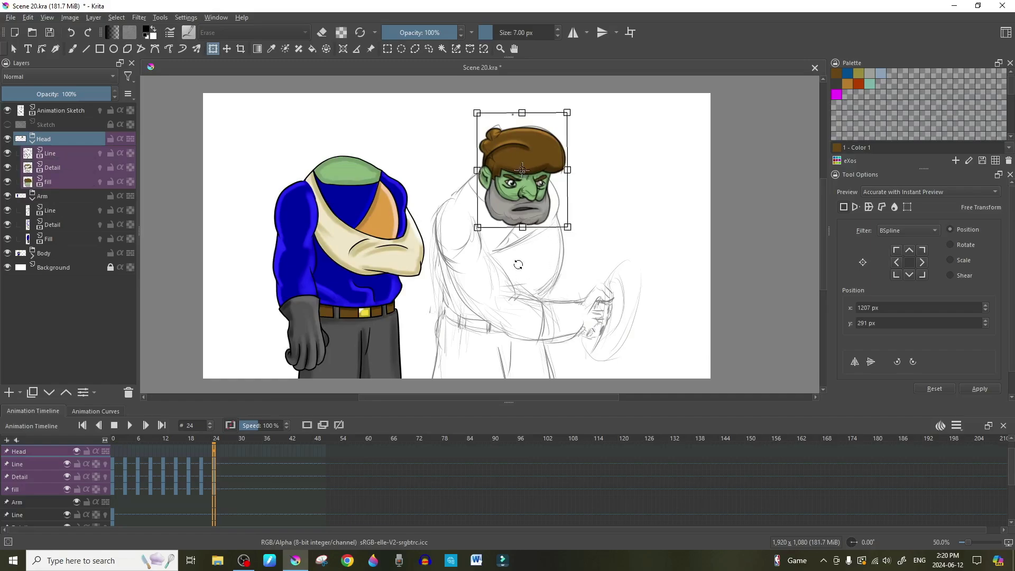
Play back the animation to check the head's movement against the sketch, and stop it at frame 0
key("space")
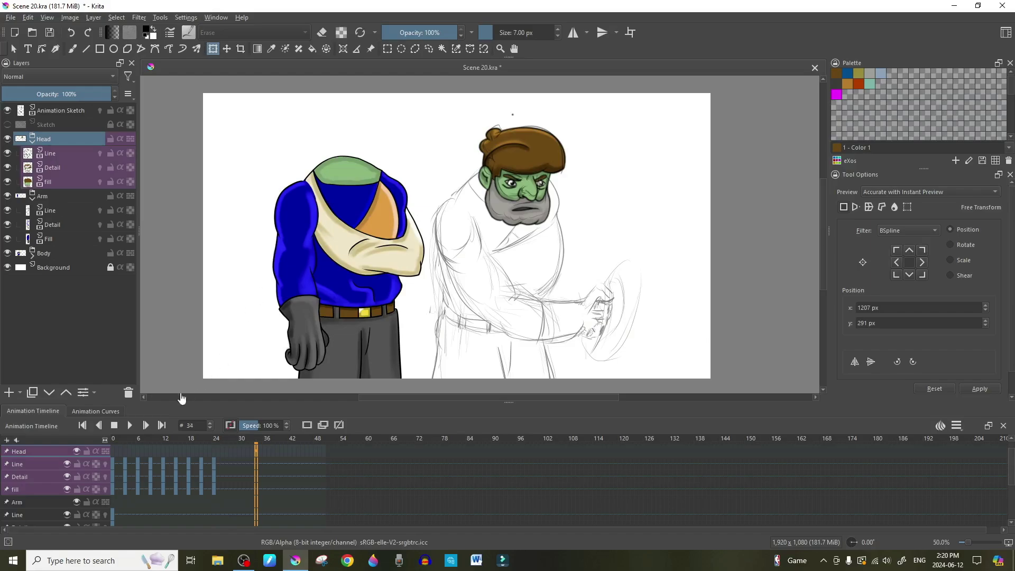
left_click(114, 425)
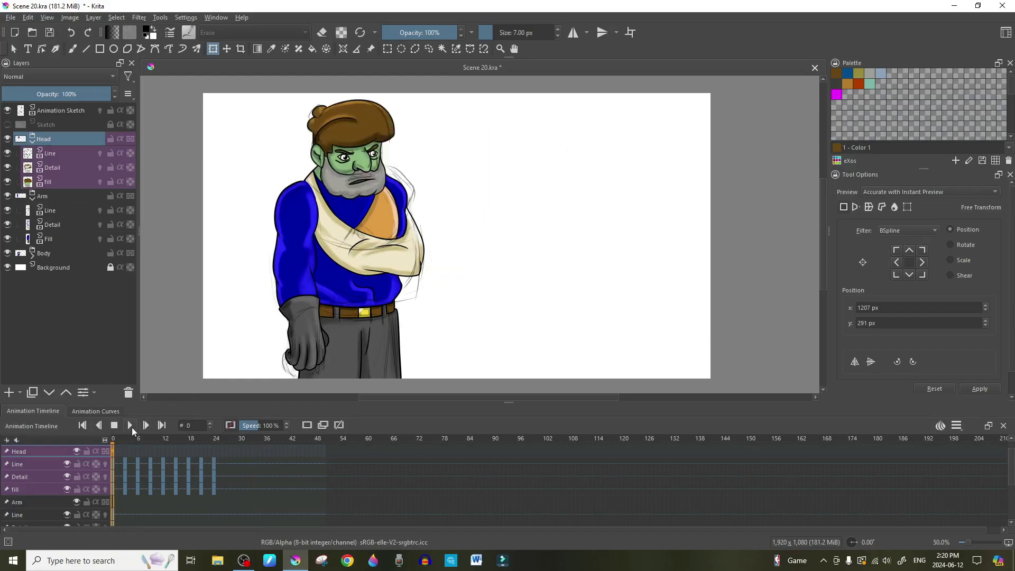
left_click(130, 426)
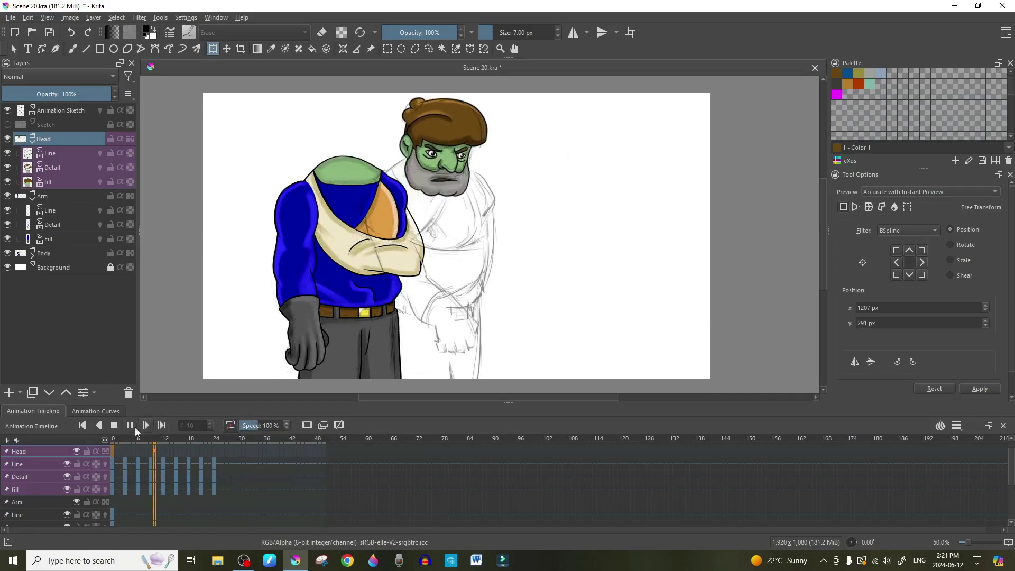
left_click(115, 425)
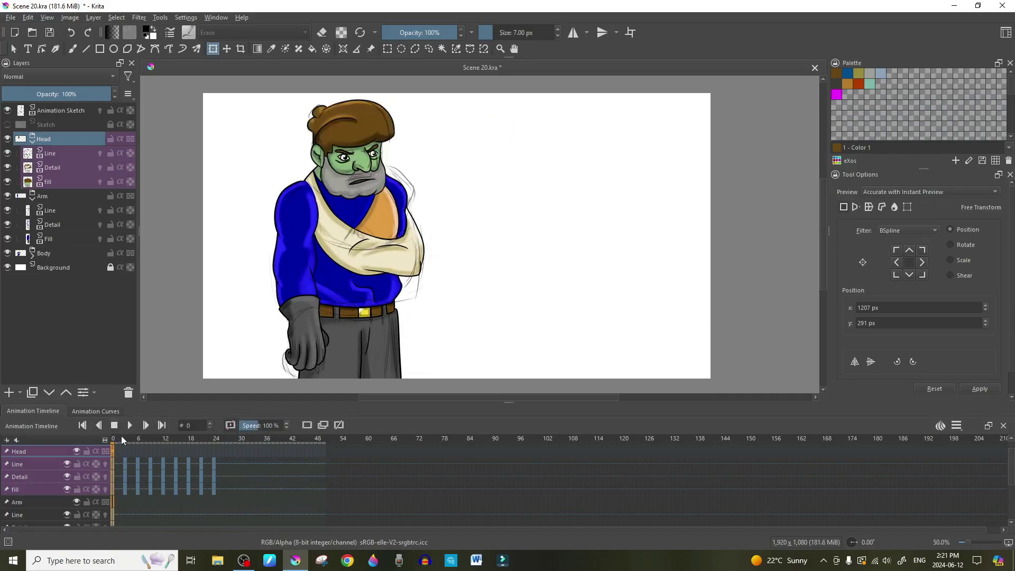
Give the Arm group and its Line, Detail and Fill layers a green colour label
left_click(56, 198)
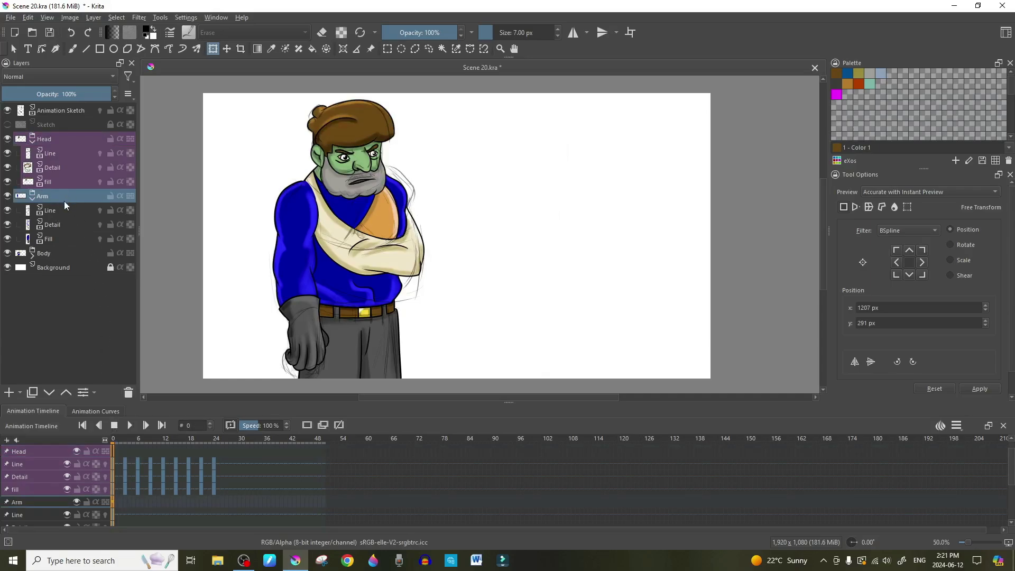
left_click(61, 240, "shift")
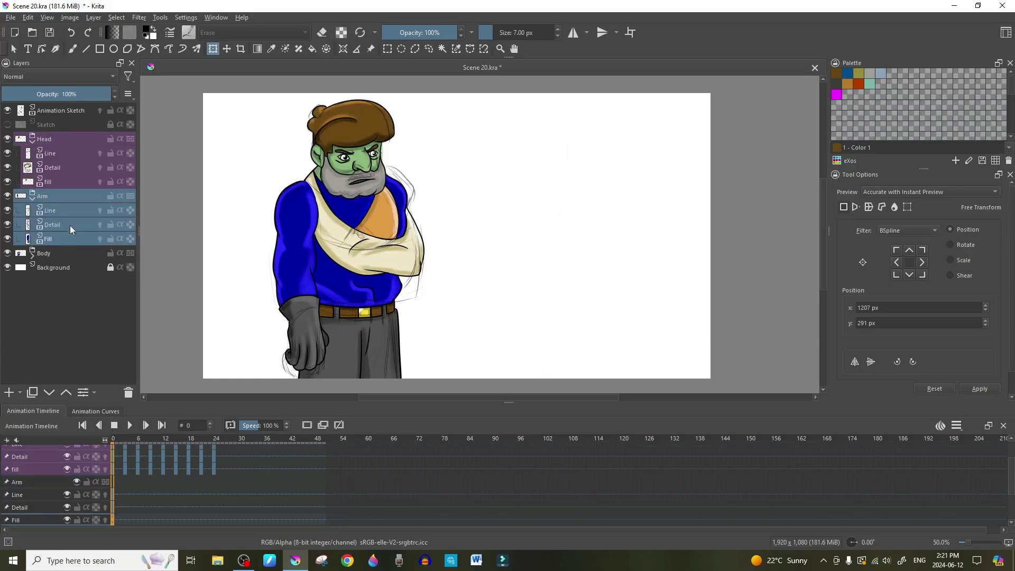
right_click(71, 223)
left_click(114, 252)
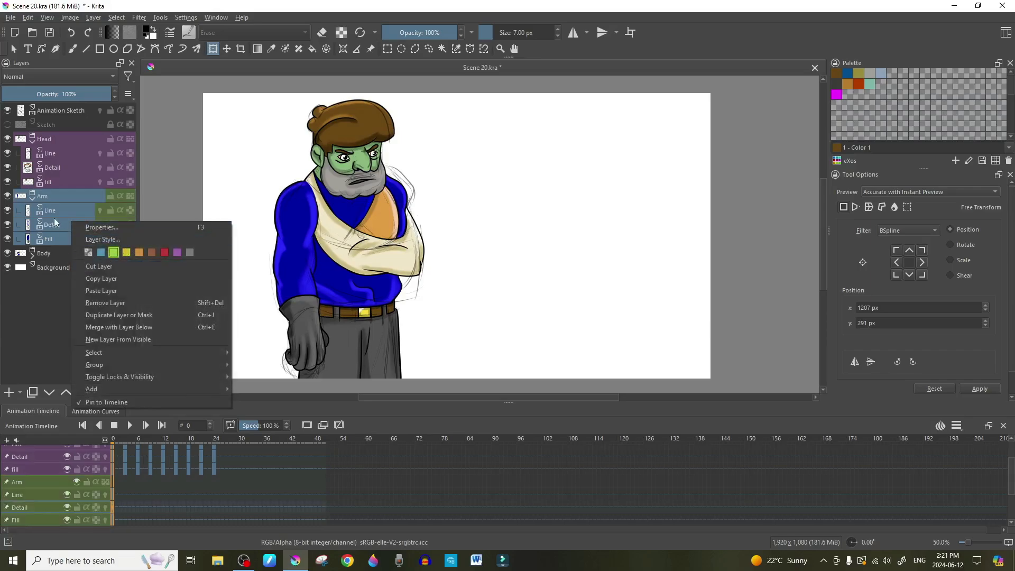
Make the Arm group the active layer at frame 3 and hide the Body group
left_click(68, 210)
left_click(64, 197)
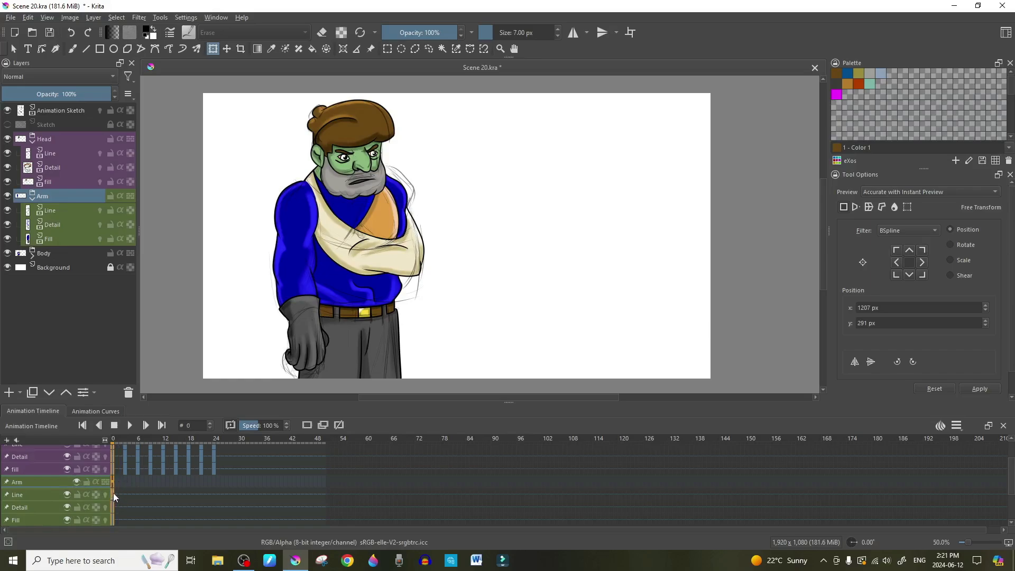
left_click(125, 483)
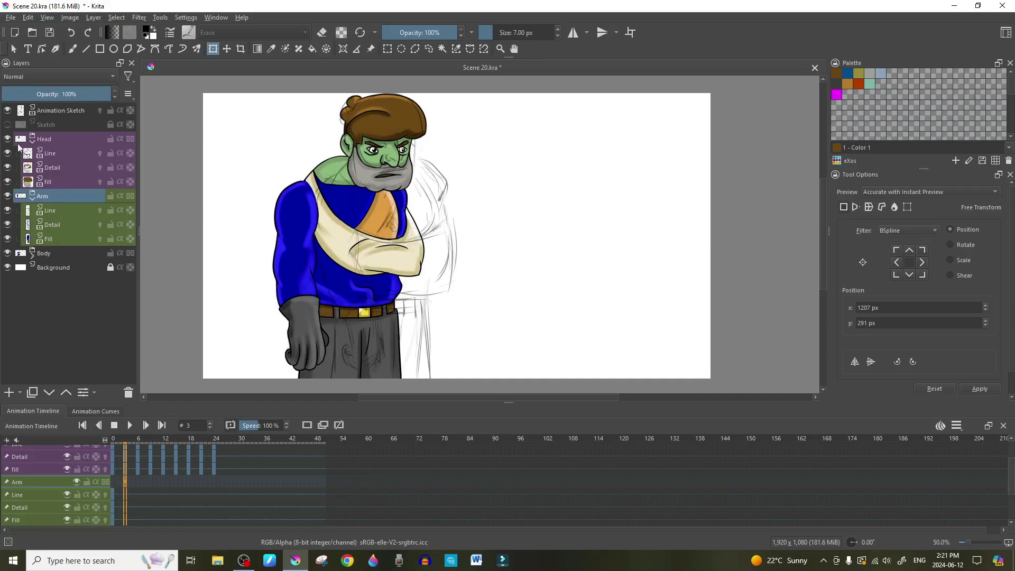
left_click(7, 253)
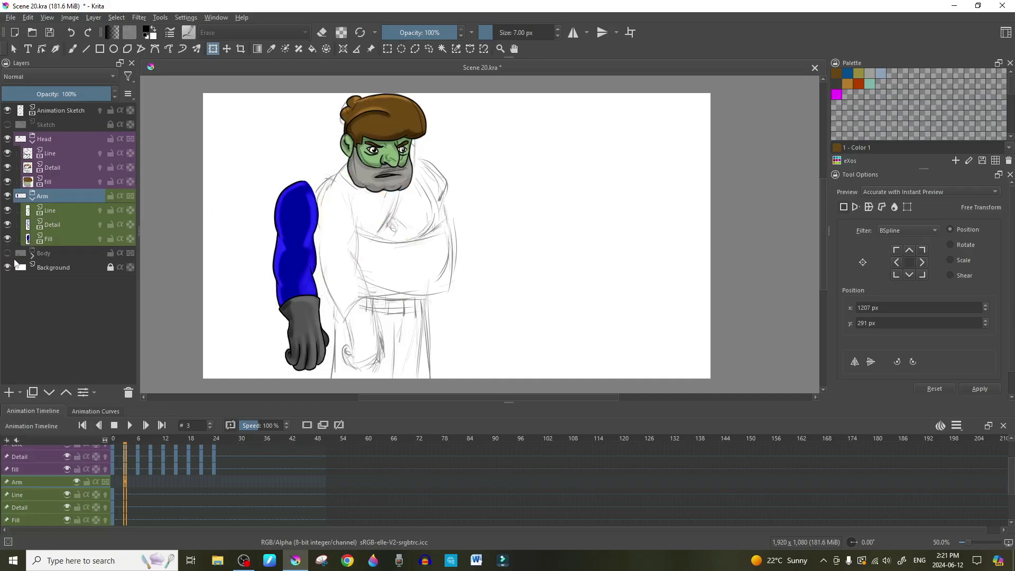
At frame 3, move the Arm group to about x 546, y 687 px and tilt it counterclockwise to follow the sketch
left_click(311, 210)
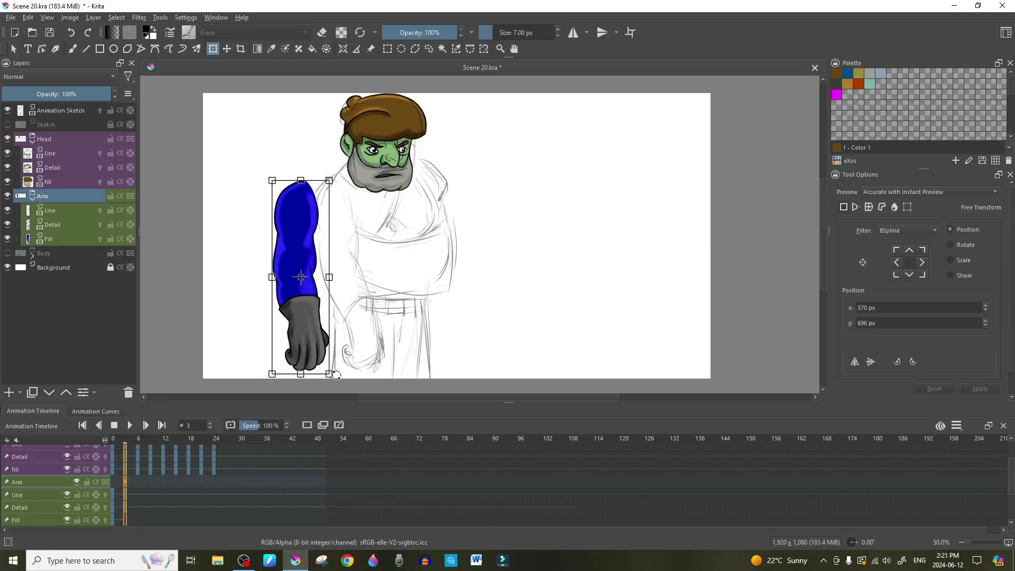
left_click_drag(336, 375, 353, 370)
left_click_drag(309, 300, 343, 302)
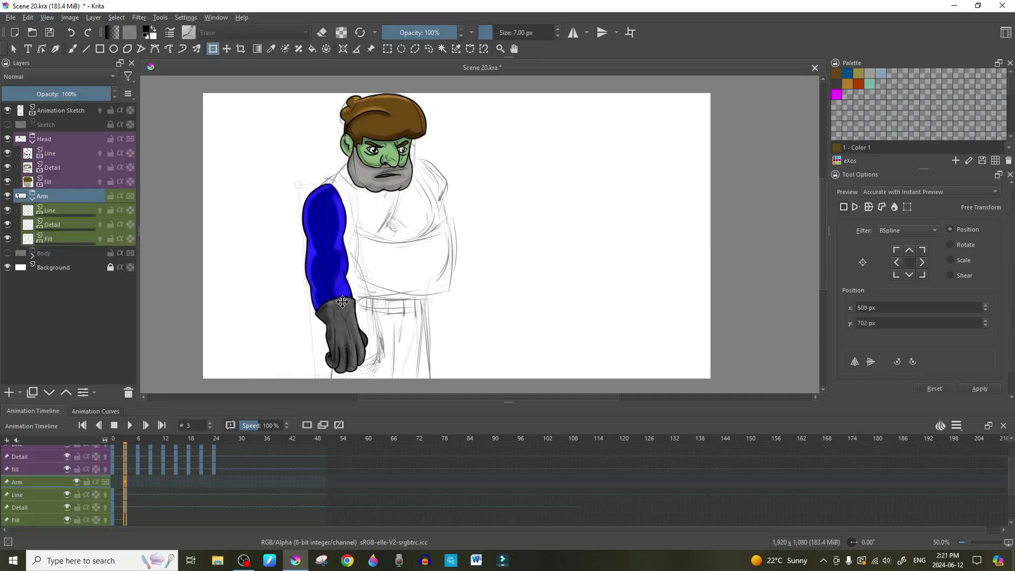
left_click_drag(382, 373, 398, 358)
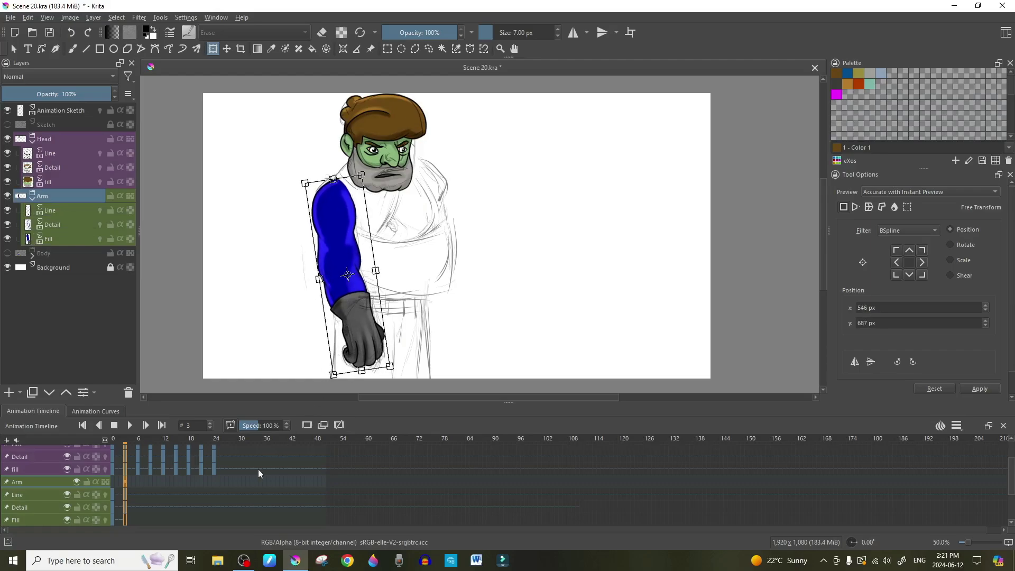
At frame 6, tilt the Arm group slightly counterclockwise and move it to about x 647, y 678 px
left_click(137, 482)
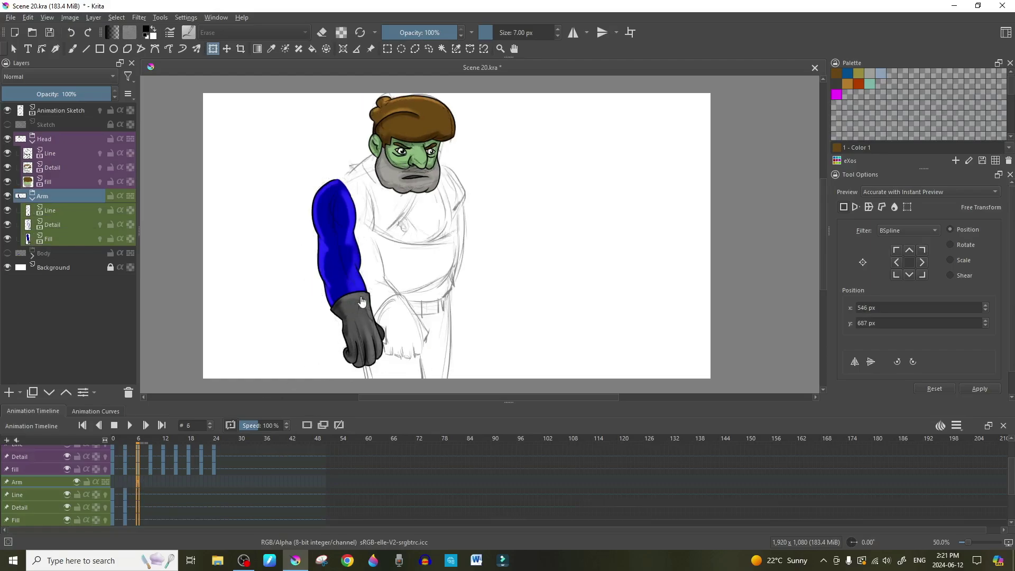
left_click_drag(391, 373, 403, 367)
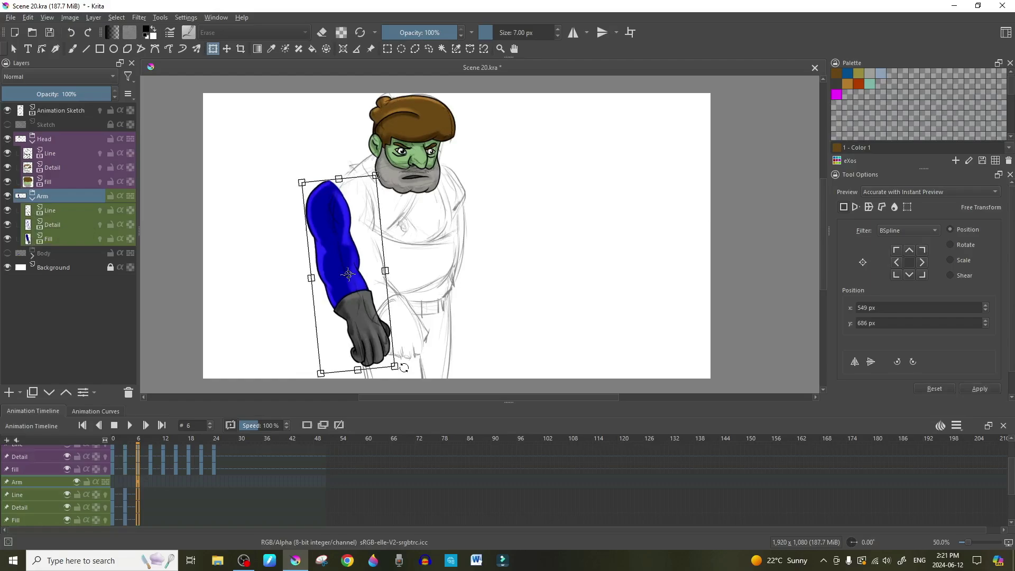
left_click_drag(348, 274, 374, 273)
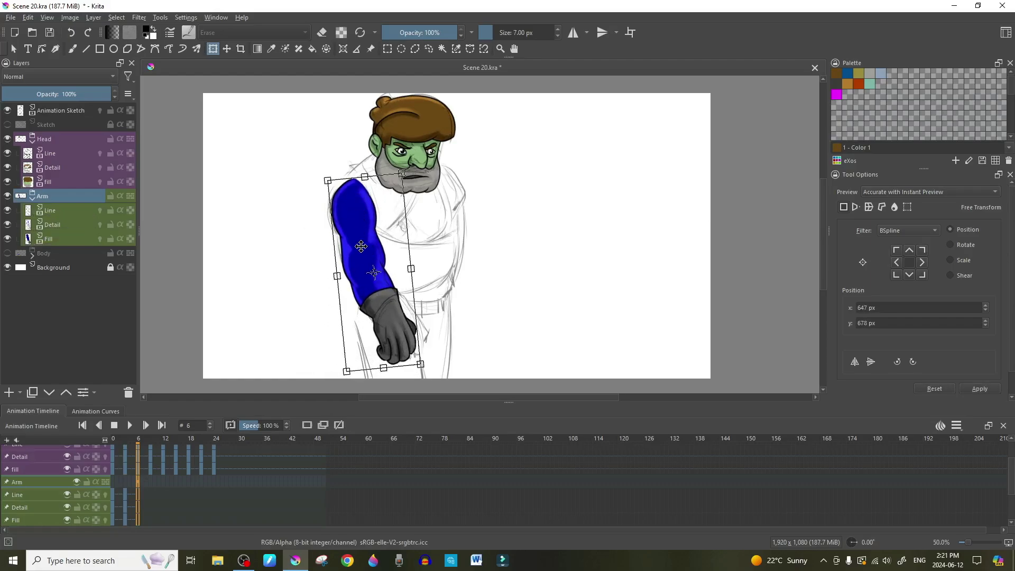
At frame 9, move the Arm group to about x 787, y 674 px and tilt it further counterclockwise
left_click(151, 481)
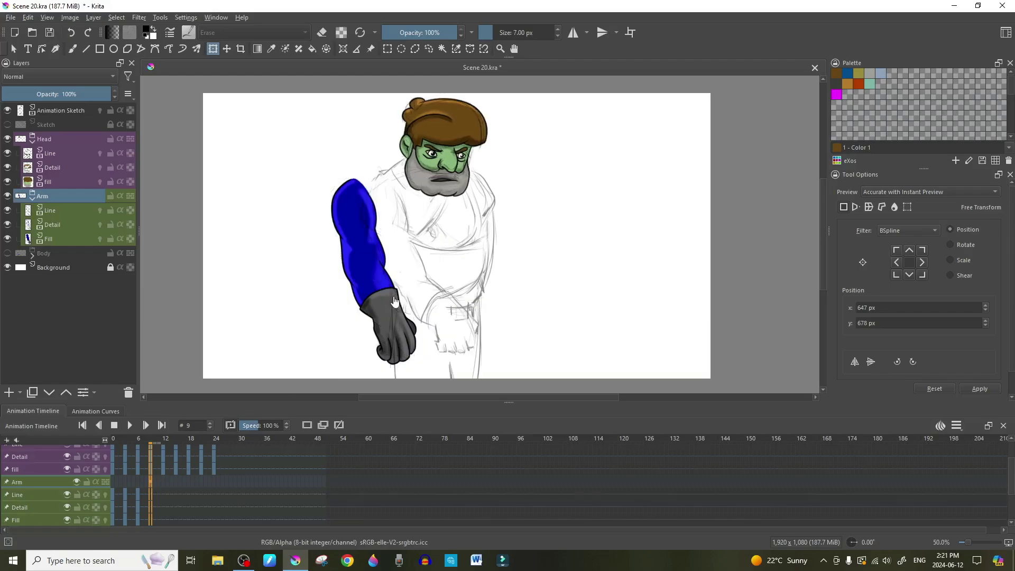
left_click_drag(391, 317, 421, 316)
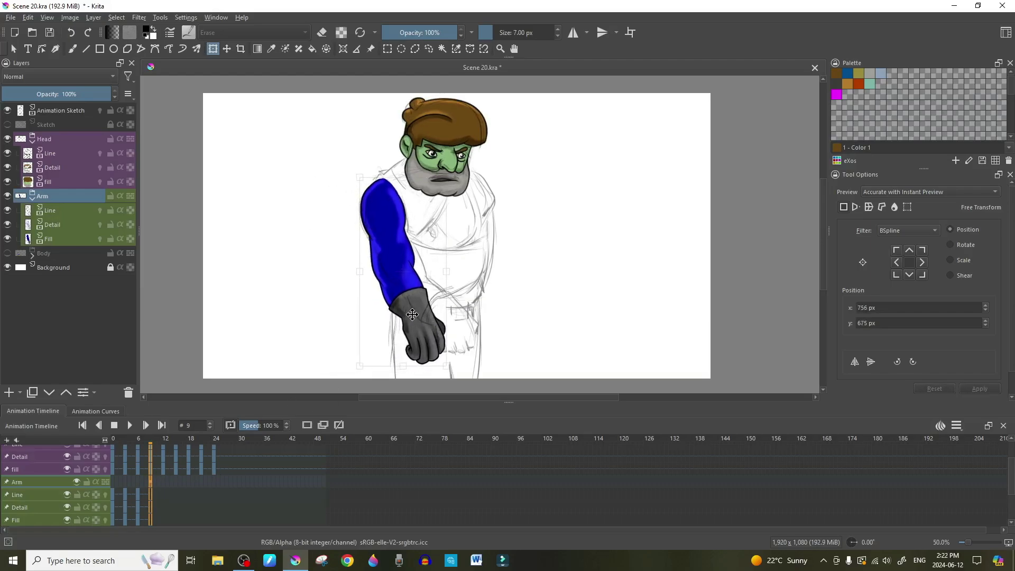
left_click_drag(468, 355, 465, 341)
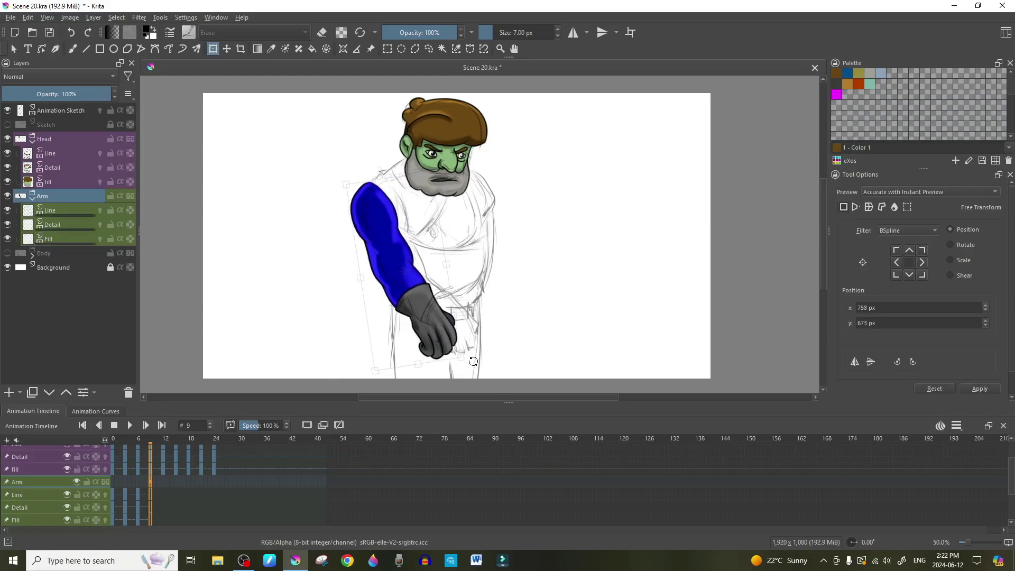
left_click_drag(418, 306, 425, 306)
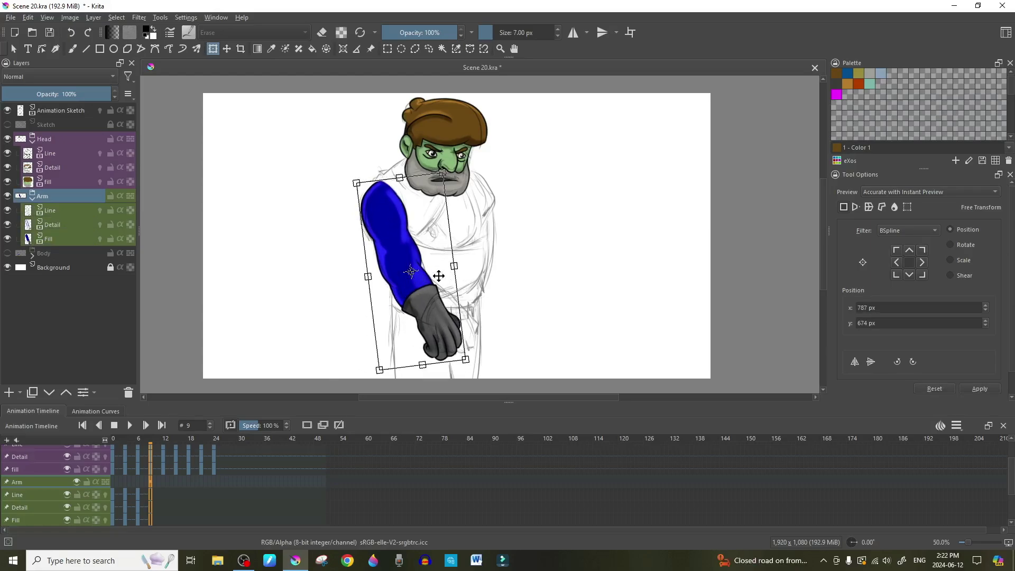
At frame 12, move the Arm group to about x 873, y 720 px and tilt it clockwise to match the sketch
left_click(162, 481)
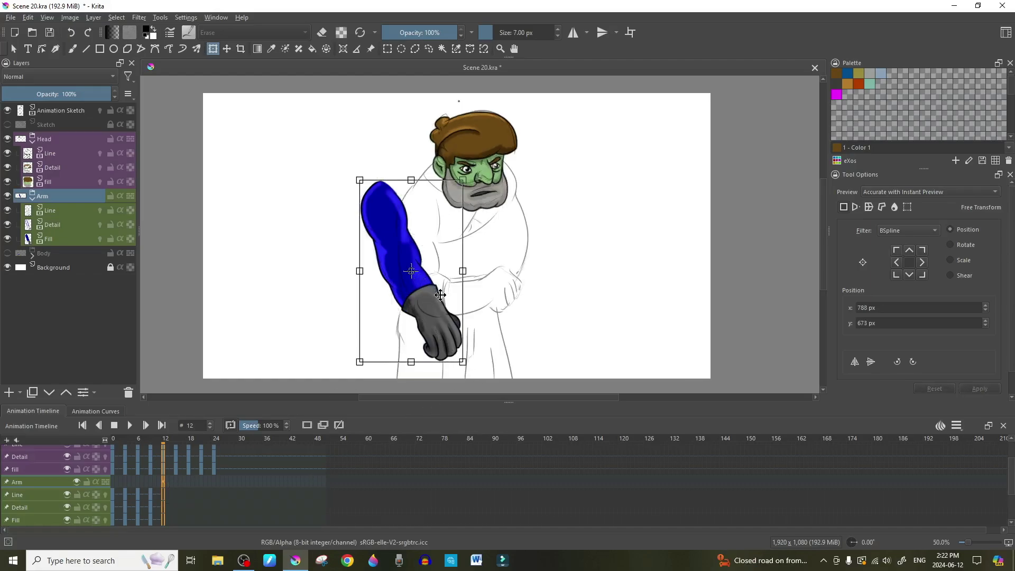
left_click_drag(441, 295, 474, 300)
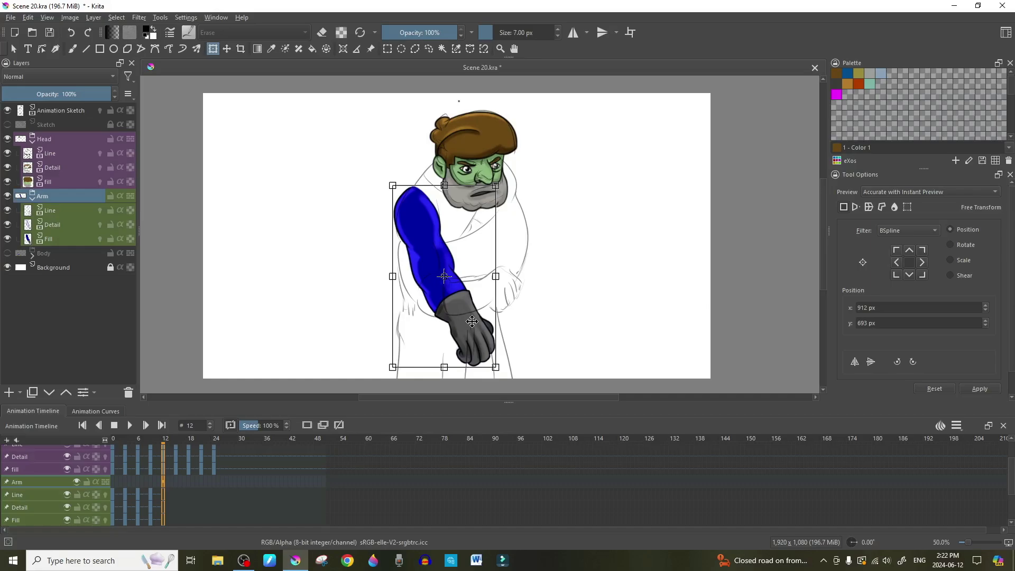
left_click_drag(504, 181, 517, 192)
left_click_drag(431, 270, 410, 283)
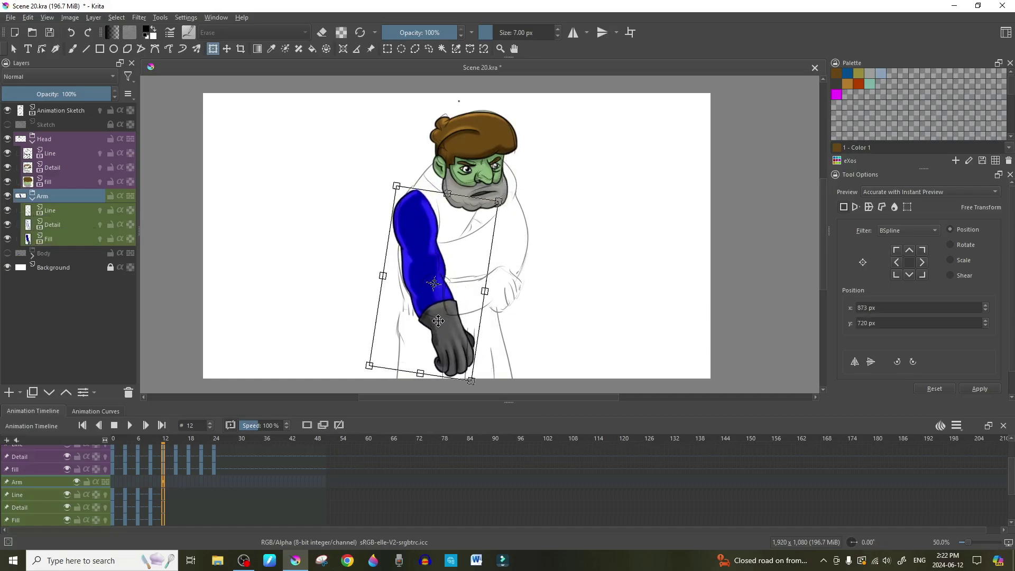
Move the Arm group to about x 906, y 715 px at frame 15 and about x 954, y 733 px at frame 18
left_click(176, 490)
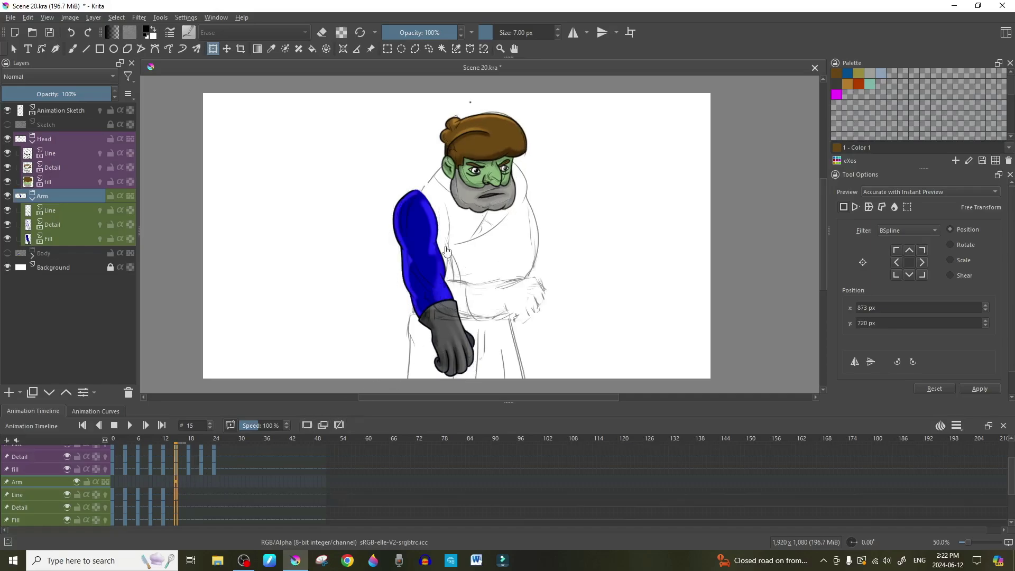
left_click_drag(432, 264, 441, 262)
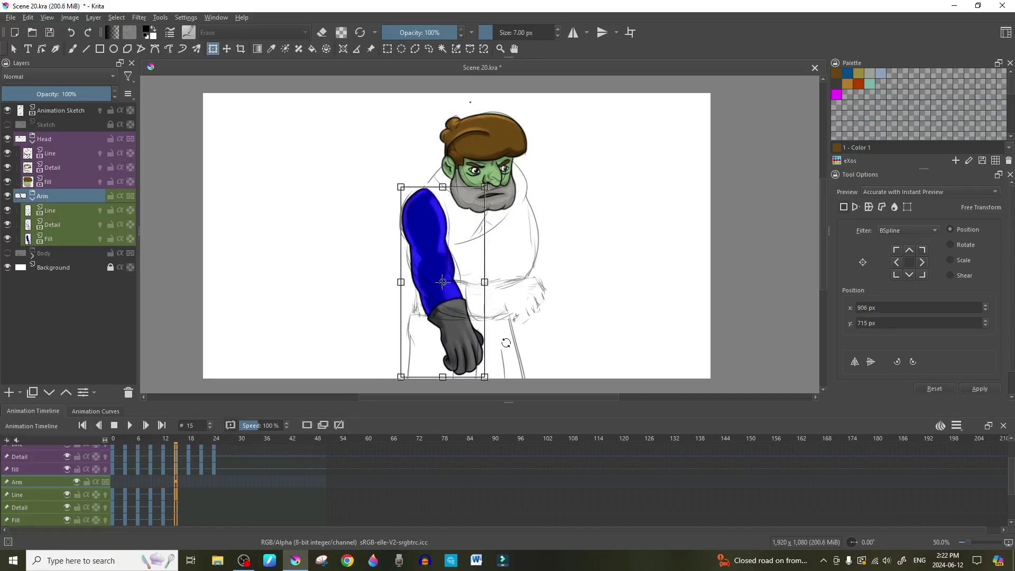
left_click(189, 484)
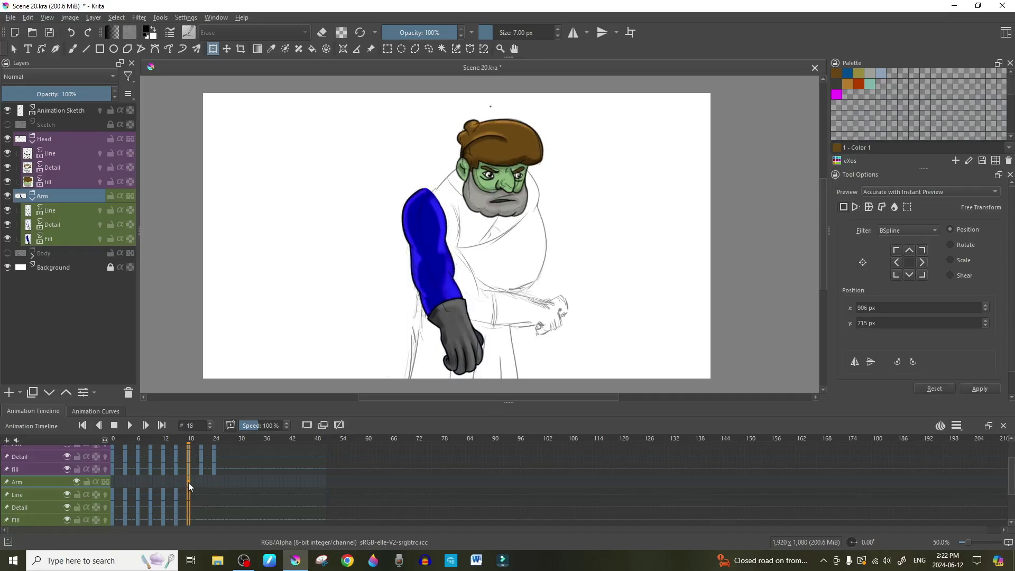
left_click(464, 315)
left_click_drag(460, 317, 473, 323)
Shift the Arm group along the sketched shoulder at frame 21, and move it to about x 1038, y 744 px at frame 24
left_click(202, 482)
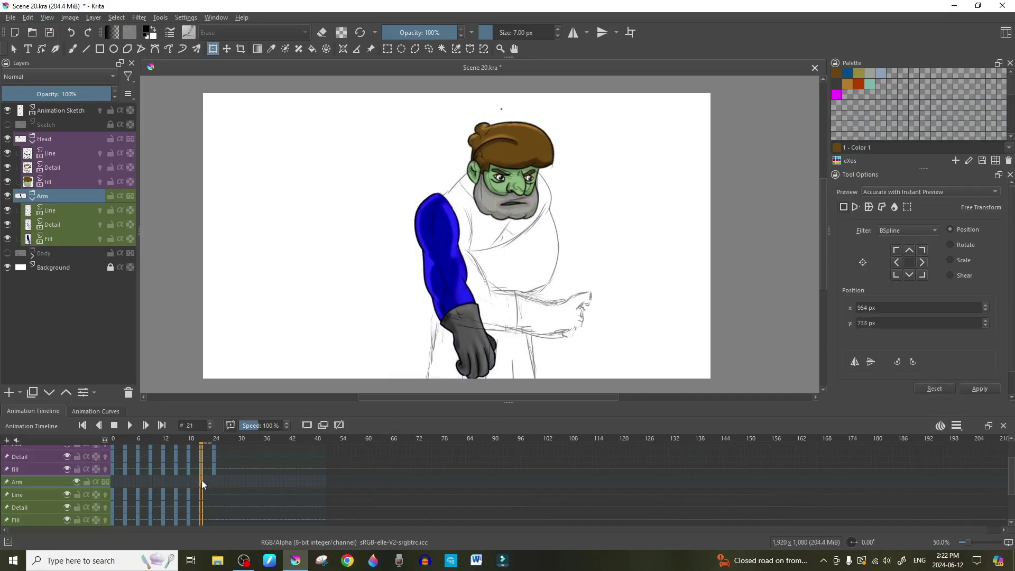
left_click(460, 321)
left_click_drag(459, 321, 486, 315)
left_click(214, 480)
left_click(485, 317)
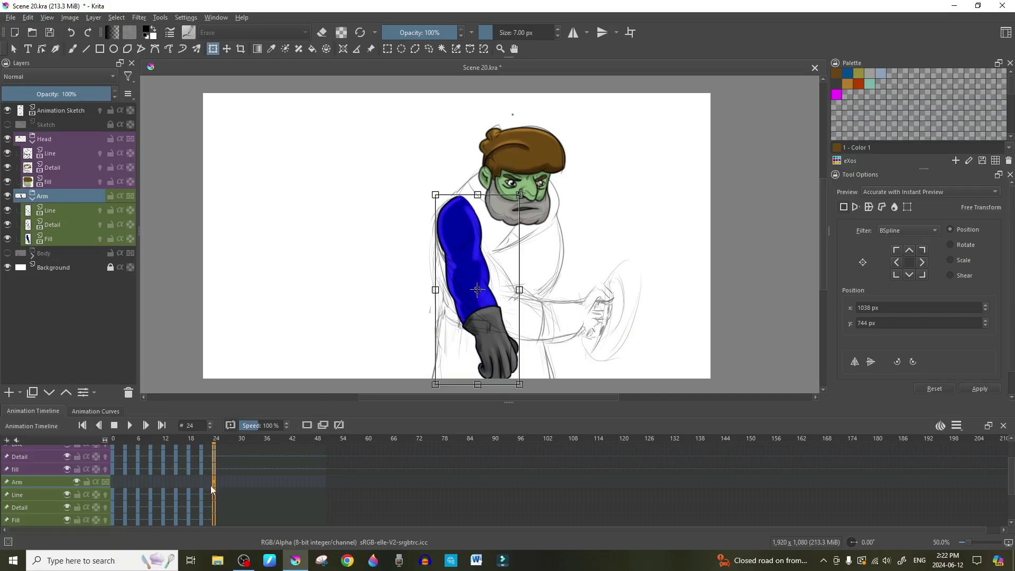
Step backwards through the frames from frame 24 to examine the arm's movement against the sketch
left_click(38, 496)
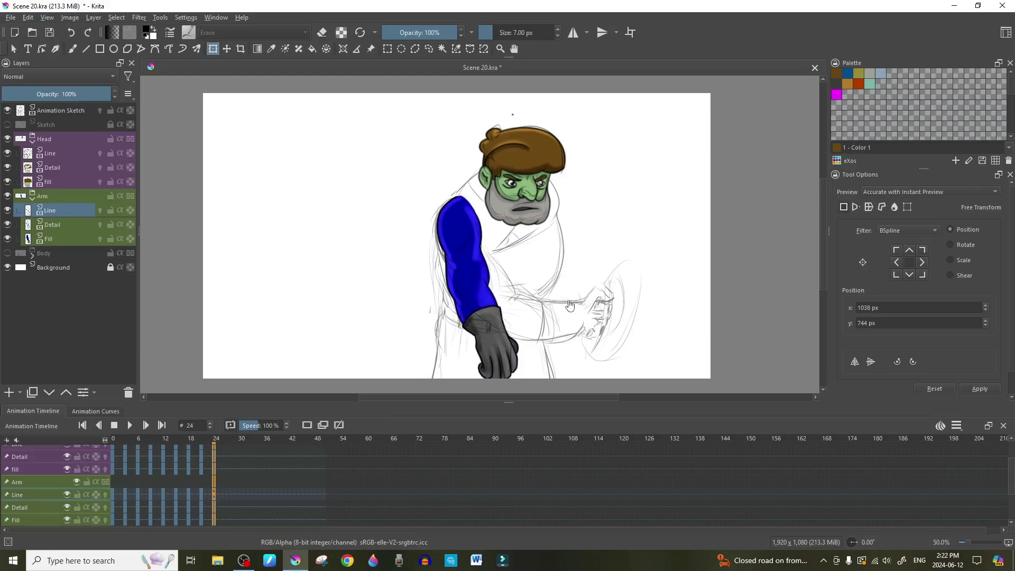
key("Left")
key("Left")
key("Left")
key("Left")
key("Left")
key("Left")
key("Left")
key("Left")
key("Left")
key("Left")
key("Left")
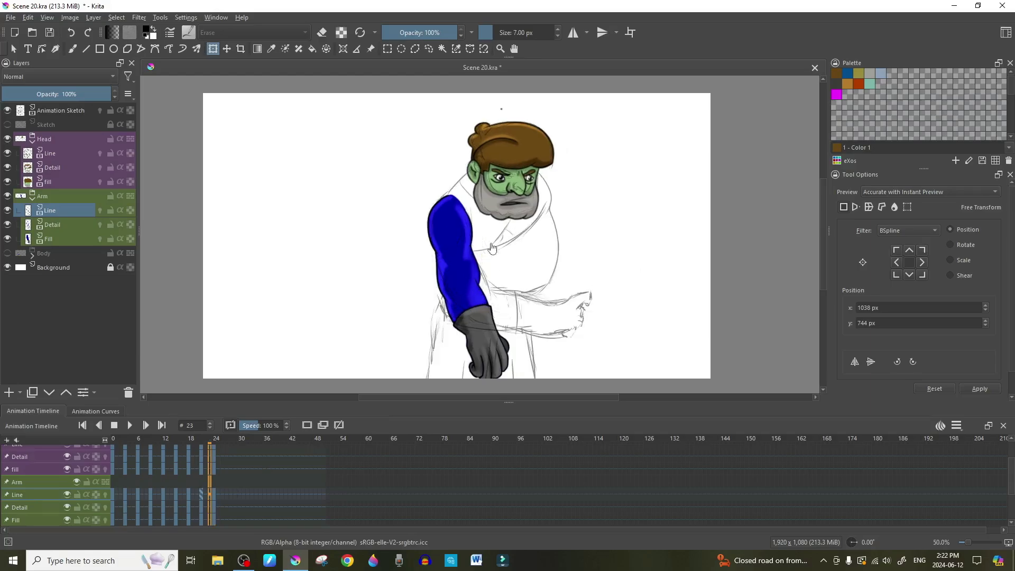
key("Left")
key("Left")
key("Left")
key("Left")
key("Left")
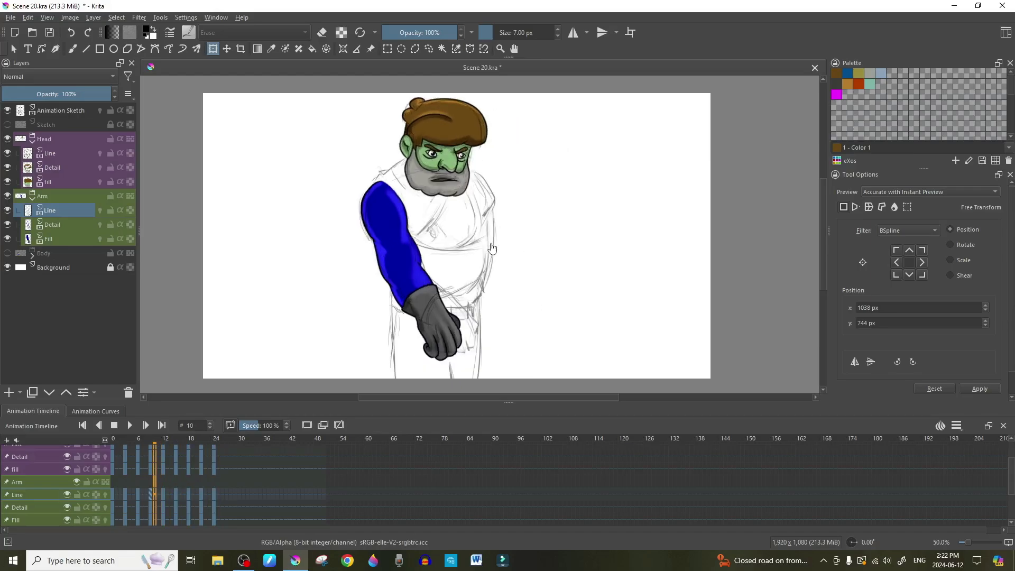
Play back the animation from frame 0 to check the head and arm movement, and stop it at frame 0
left_click(116, 426)
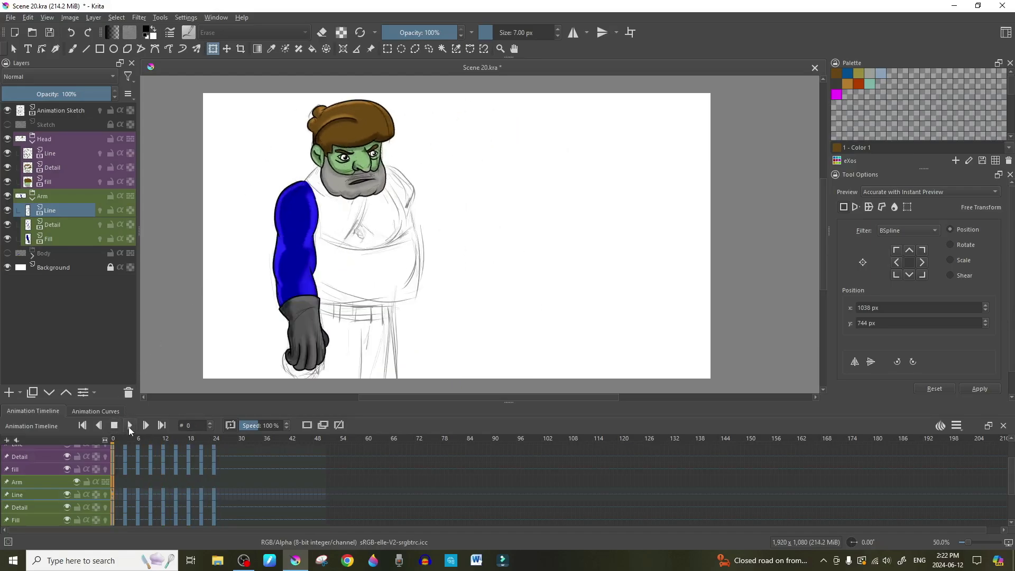
left_click(130, 426)
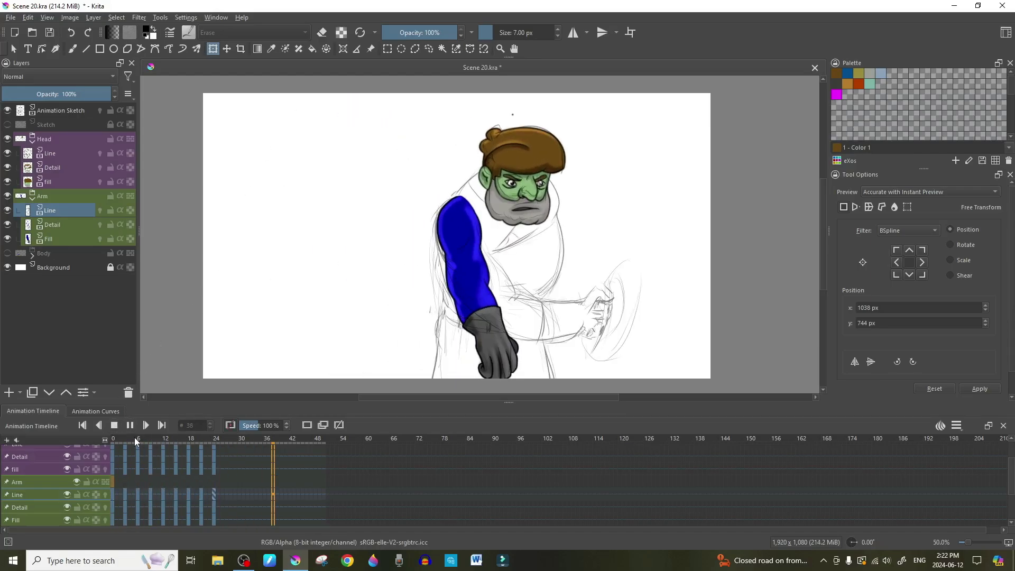
left_click(128, 429)
left_click(130, 428)
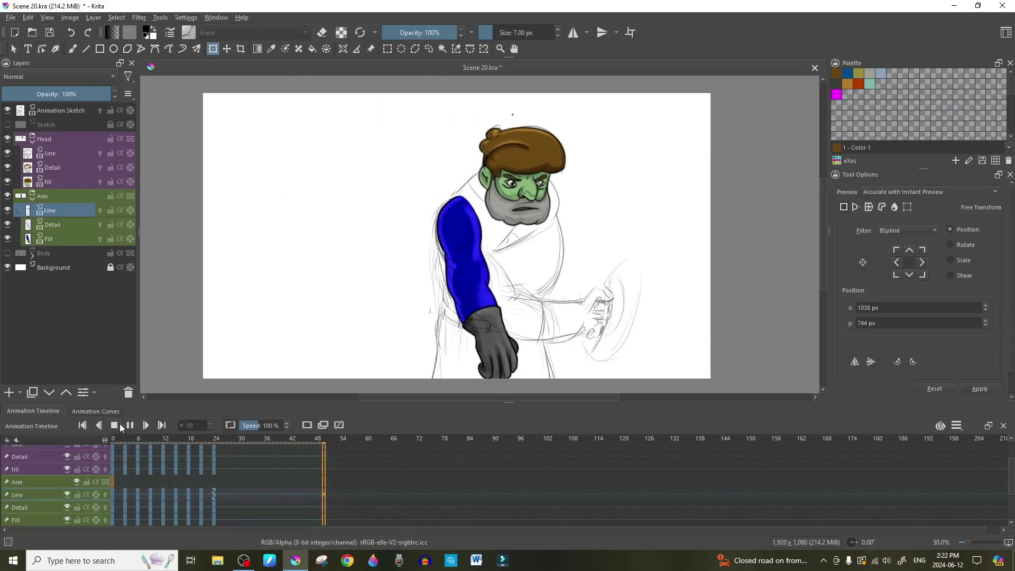
left_click(116, 429)
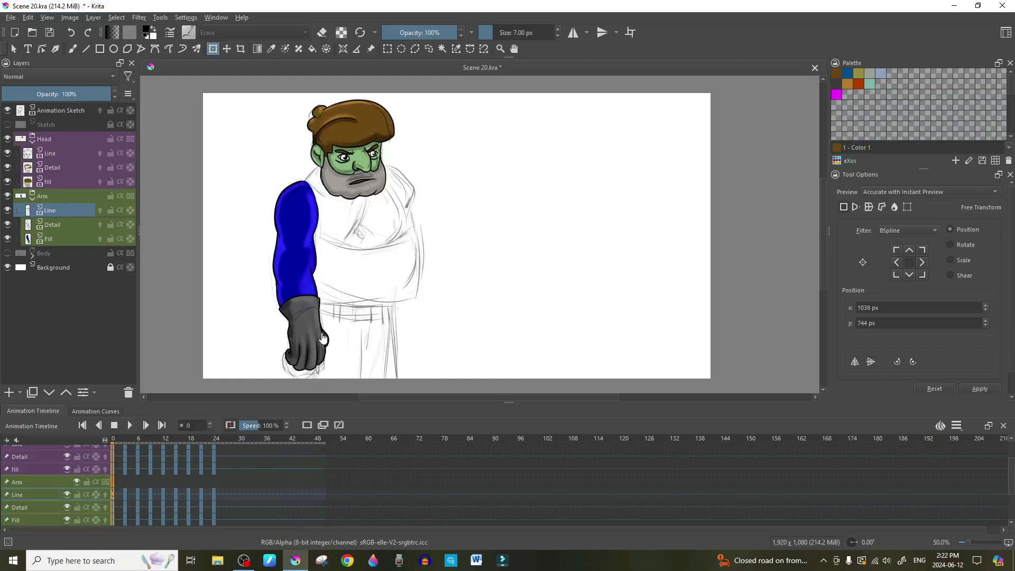
Show the Body group again and play back the animation to compare the body with the moving head and arm
left_click(10, 254)
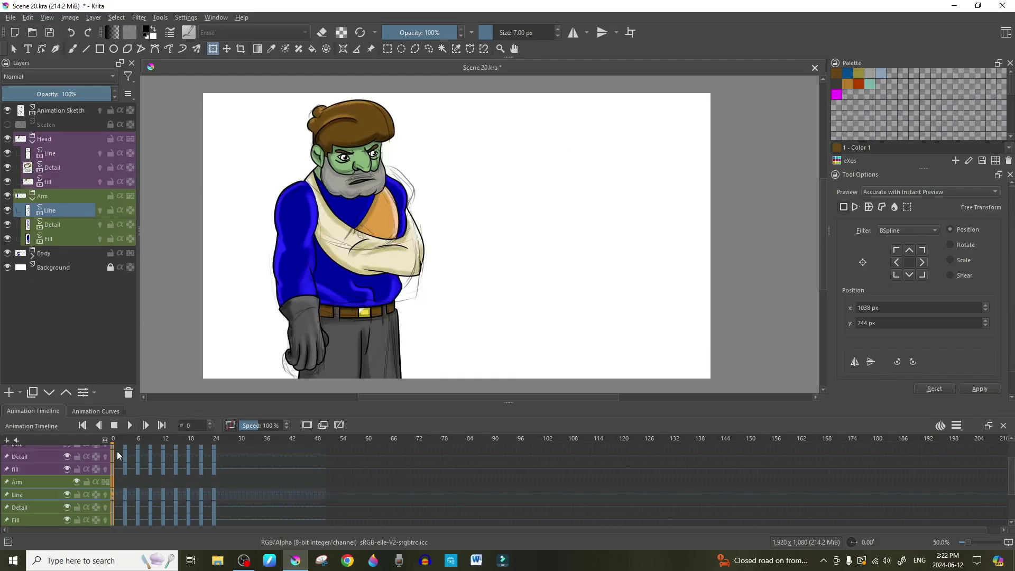
left_click(130, 426)
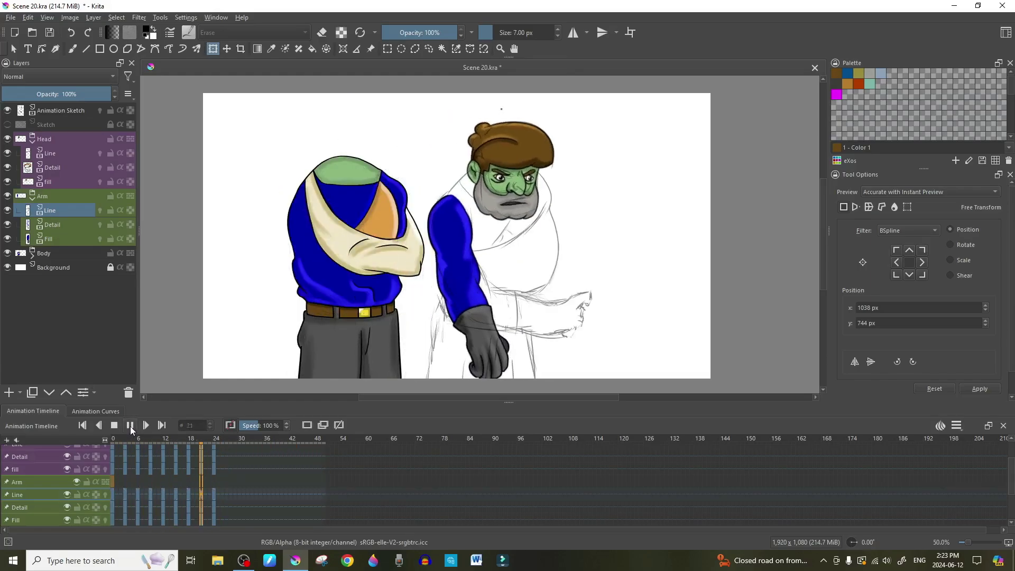
left_click(131, 428)
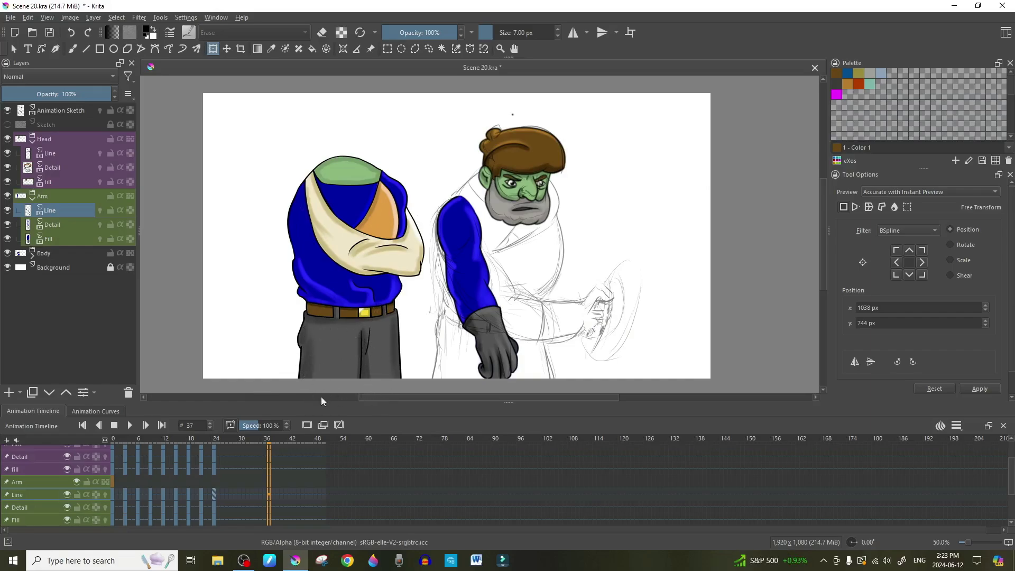
Expand the Body group and give the group and its Line, Detail and Fill layers a blue colour label
left_click(33, 254)
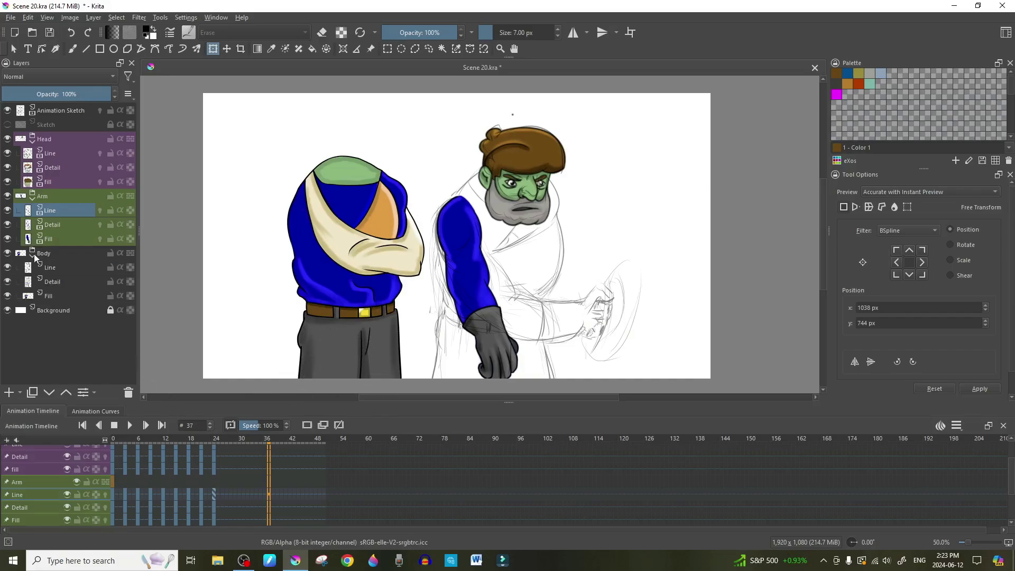
left_click(85, 254)
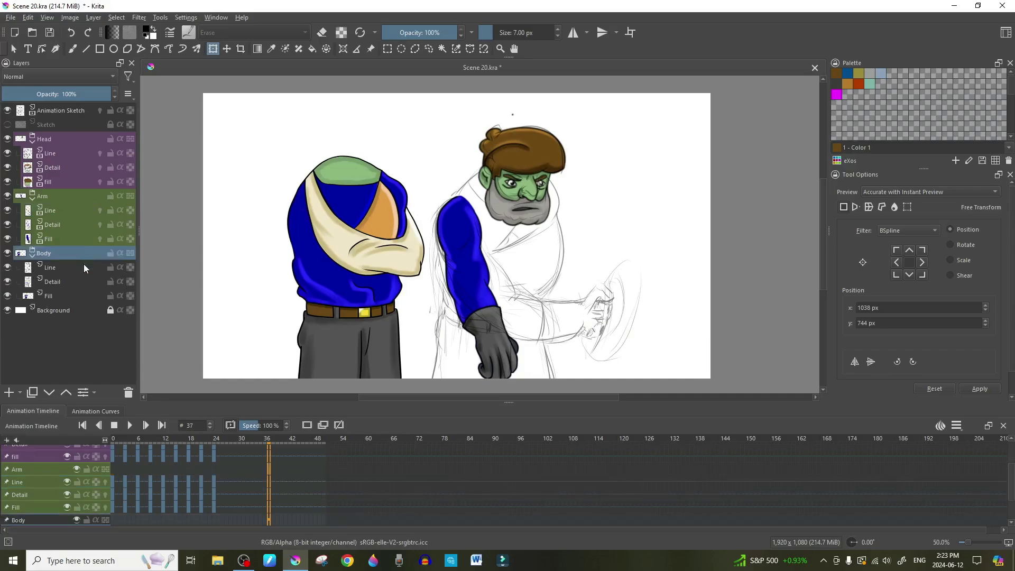
left_click(68, 298, "shift")
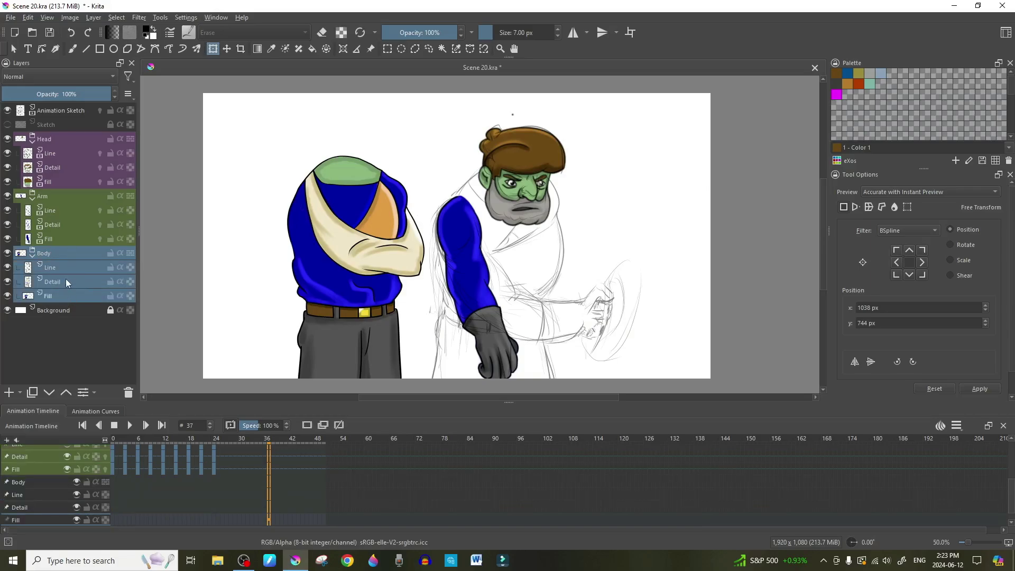
right_click(67, 281)
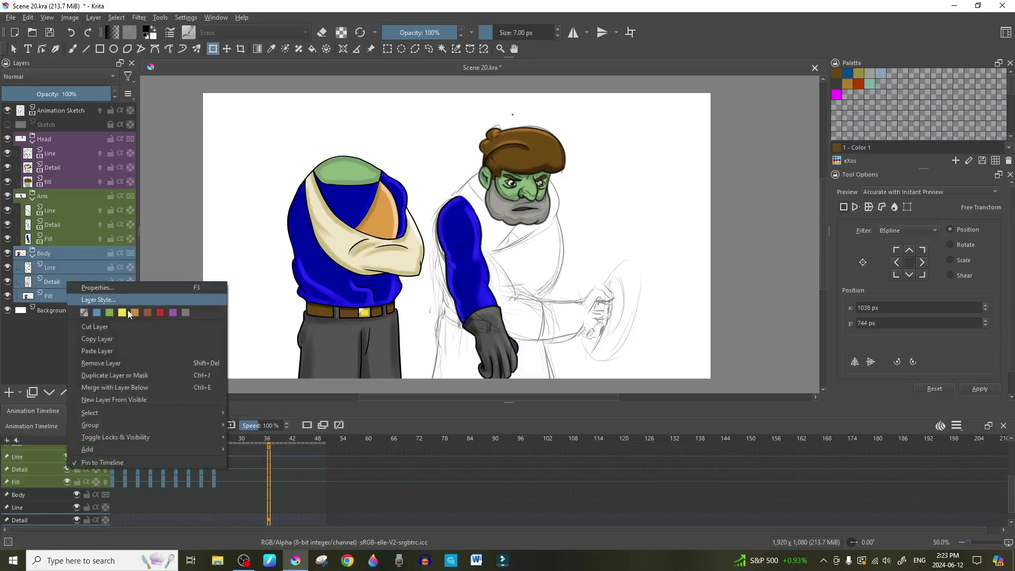
left_click(96, 312)
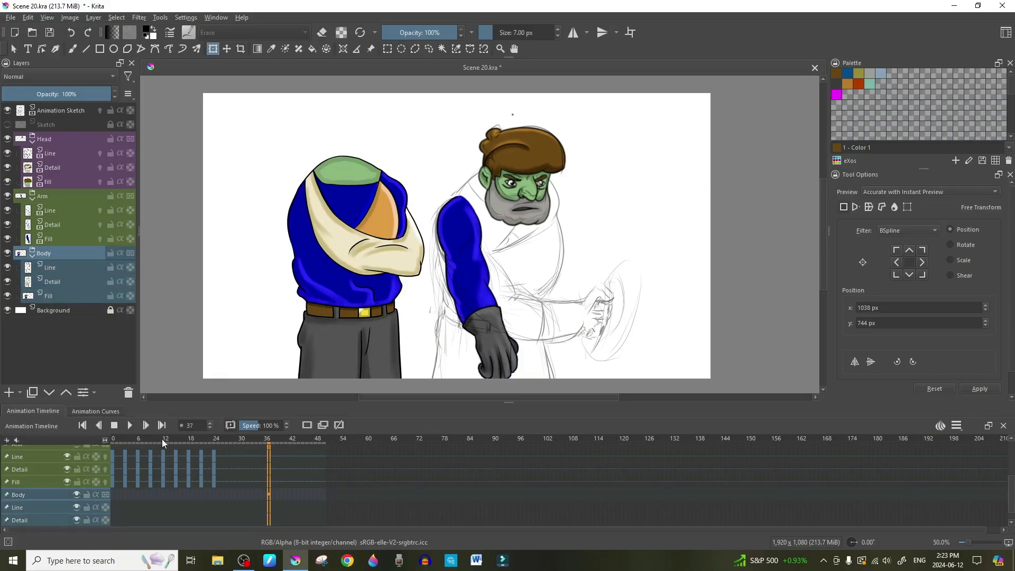
Try to shift the Body group's Fill layer along the sketch at frame 3, and undo the move
left_click(113, 439)
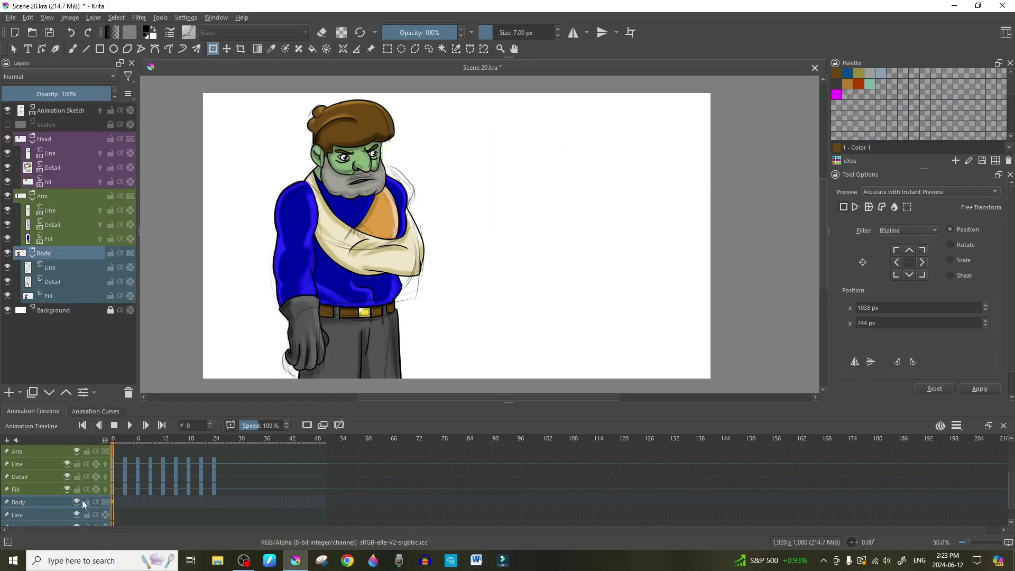
left_click(119, 501)
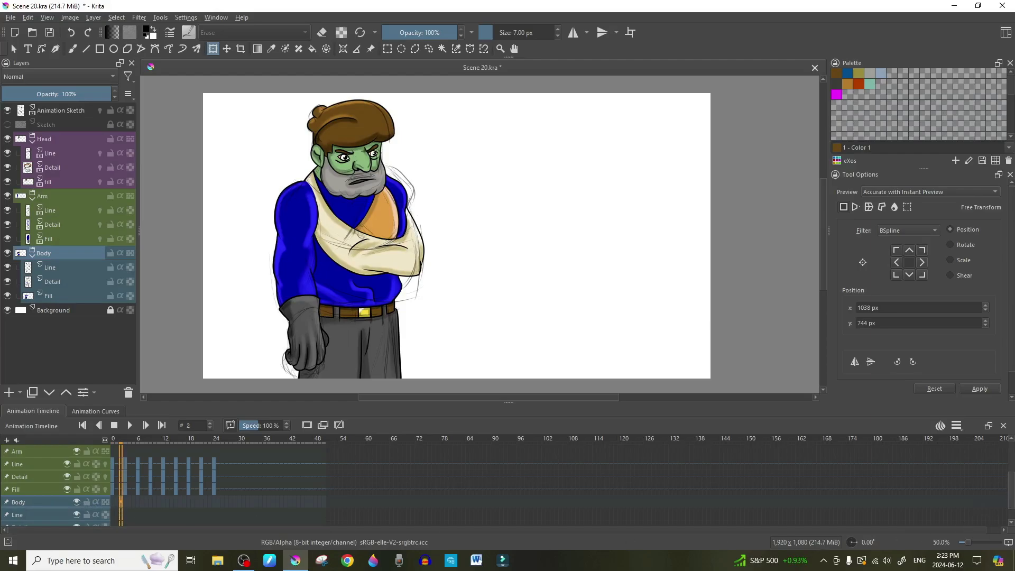
scroll(58, 485, "down", 1)
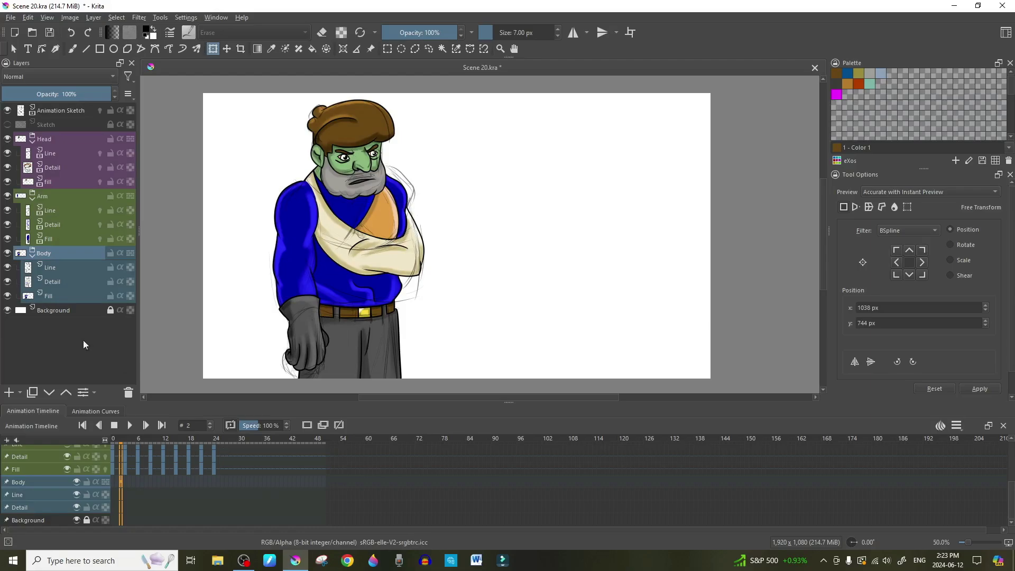
left_click(51, 298)
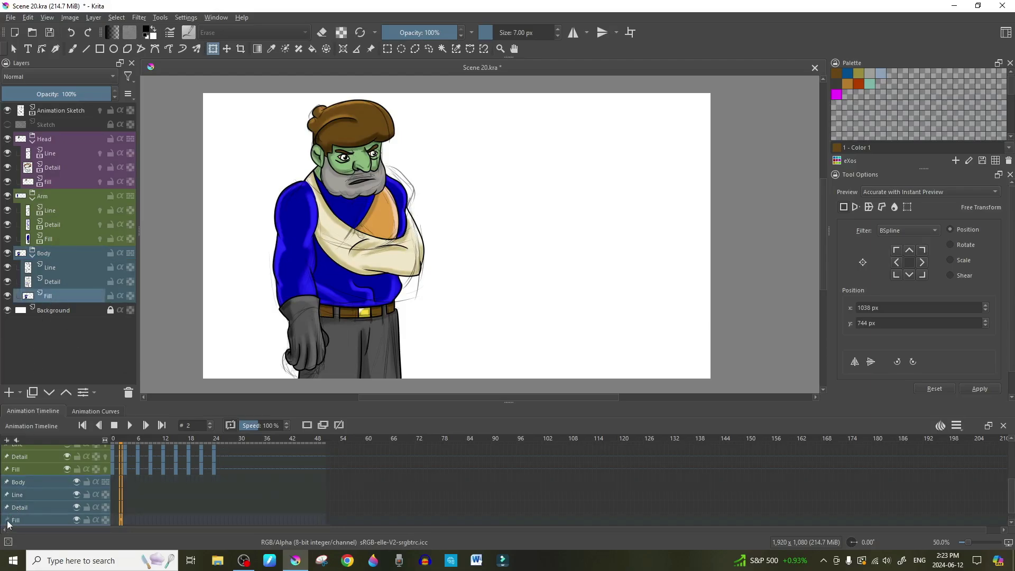
left_click(124, 479)
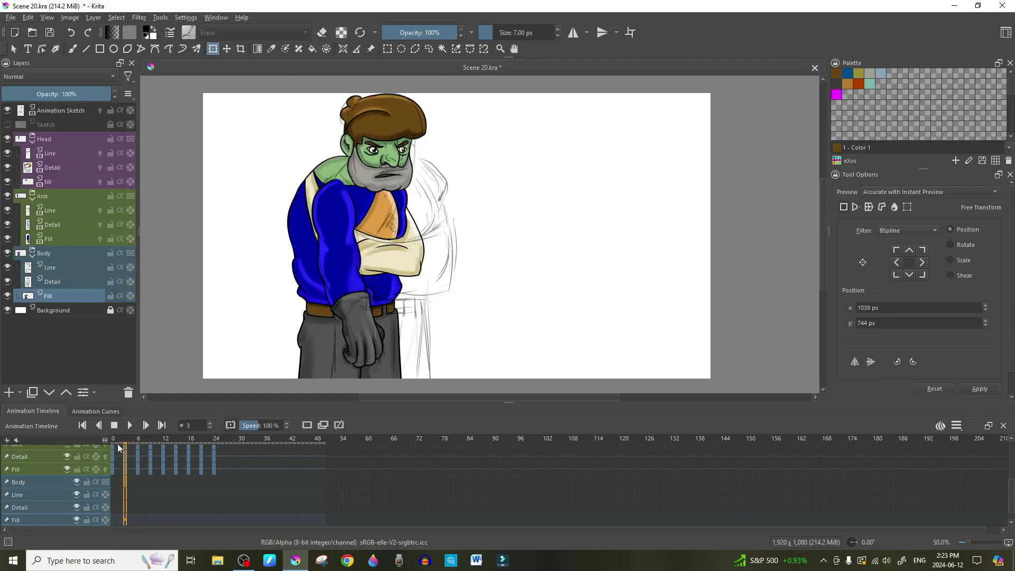
left_click(305, 217)
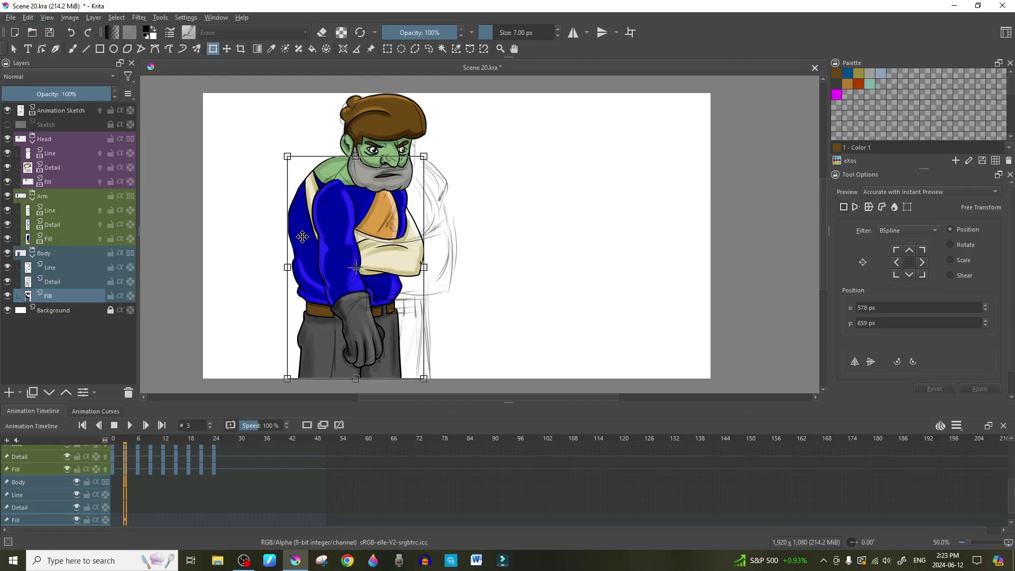
left_click_drag(303, 235, 323, 235)
key("ctrl+z")
Try to move the Body group to about x 739, y 681 px at frame 3, compare it with frame 0, and undo the move
left_click(30, 482)
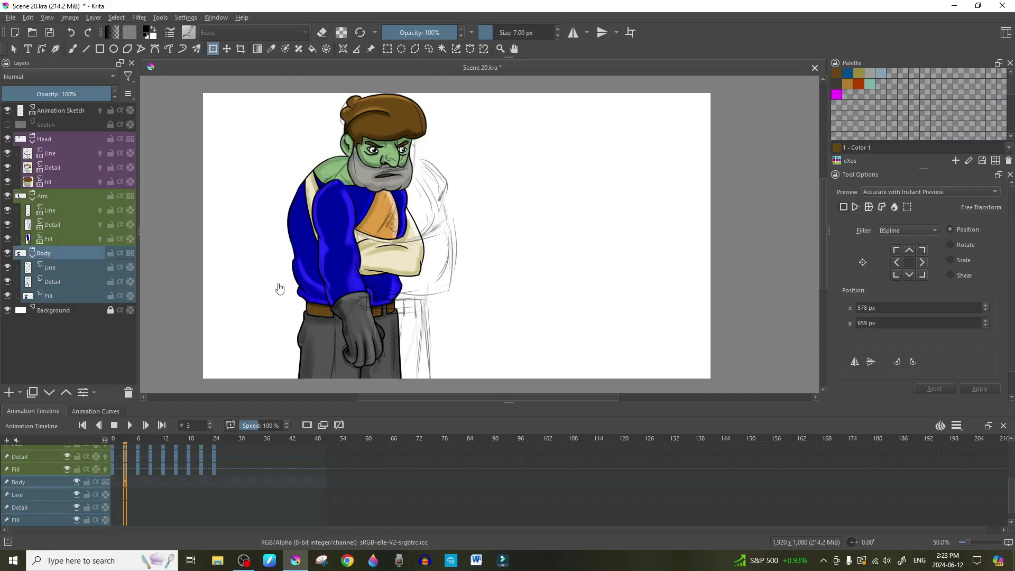
left_click_drag(308, 243, 350, 247)
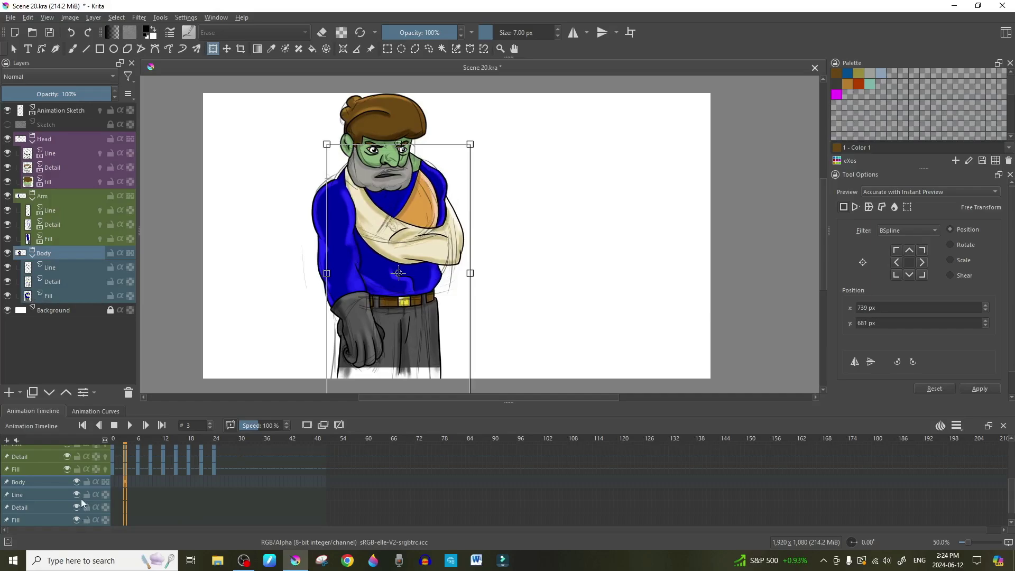
left_click(110, 506)
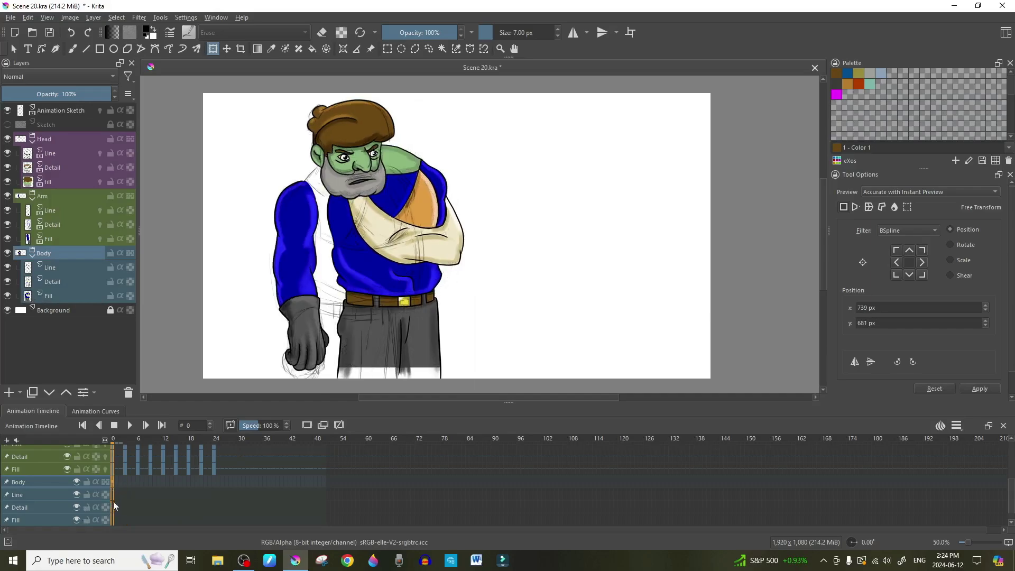
left_click(125, 478)
left_click(113, 483)
left_click(126, 517)
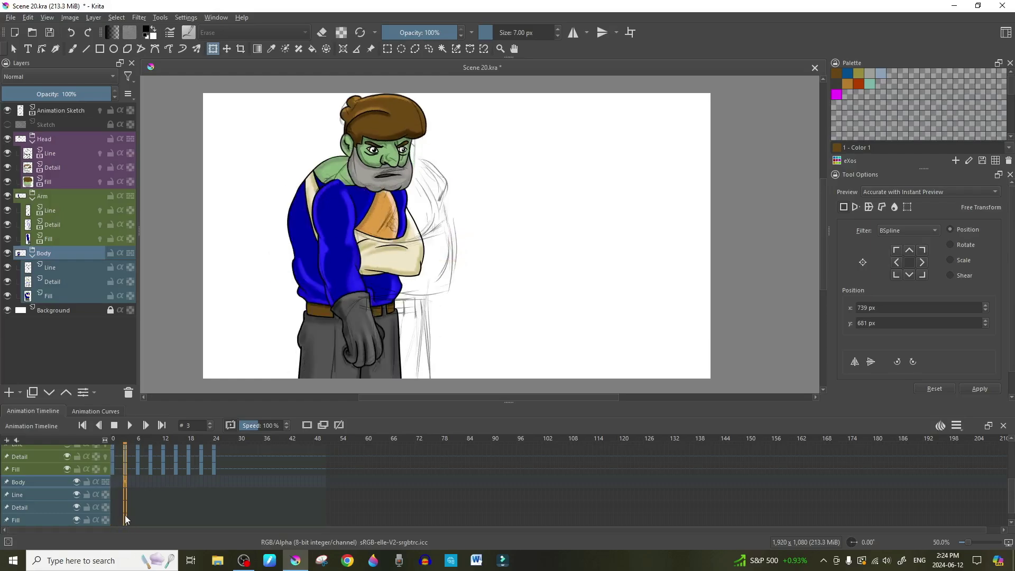
Create starting keyframes at frame 0 on the Body group's Line, Detail and Fill layers
left_click(113, 448)
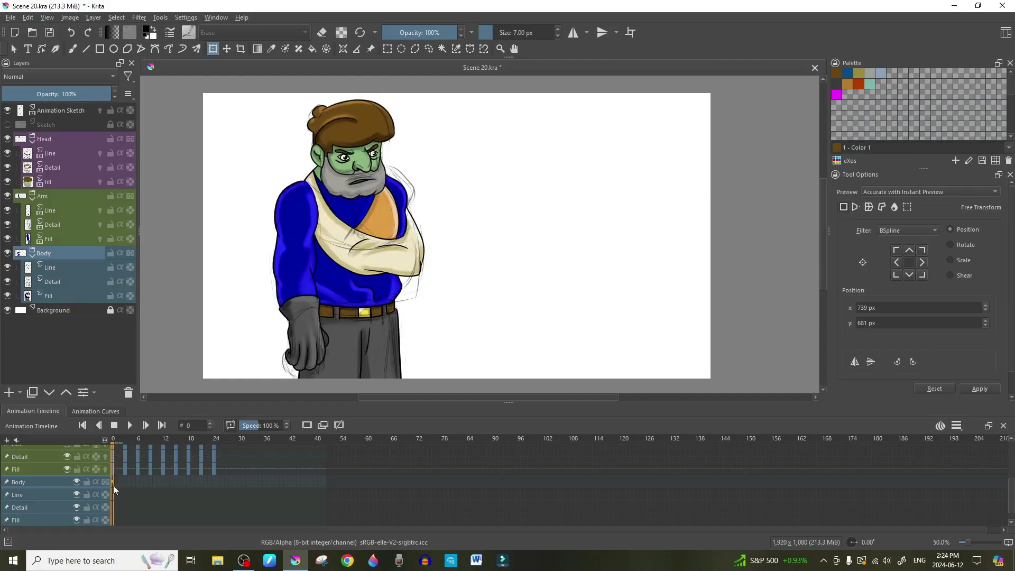
scroll(91, 494, "up", 1)
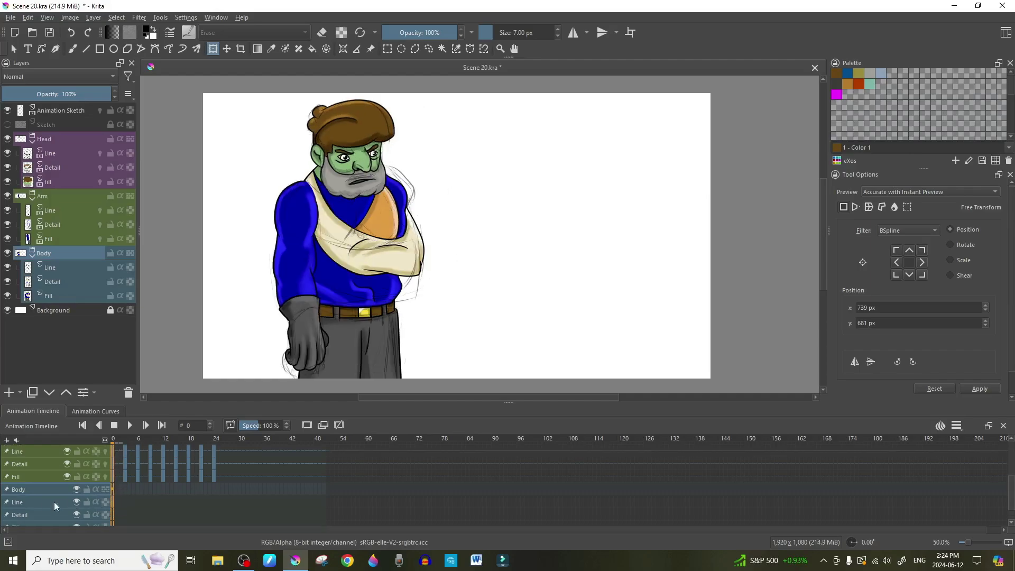
left_click(100, 505)
left_click(115, 503)
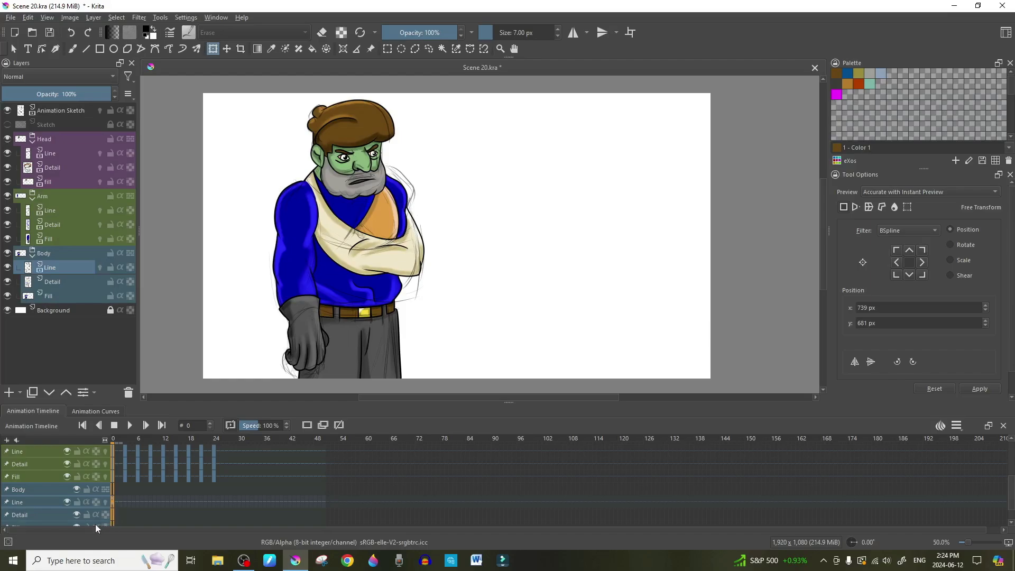
left_click(115, 515)
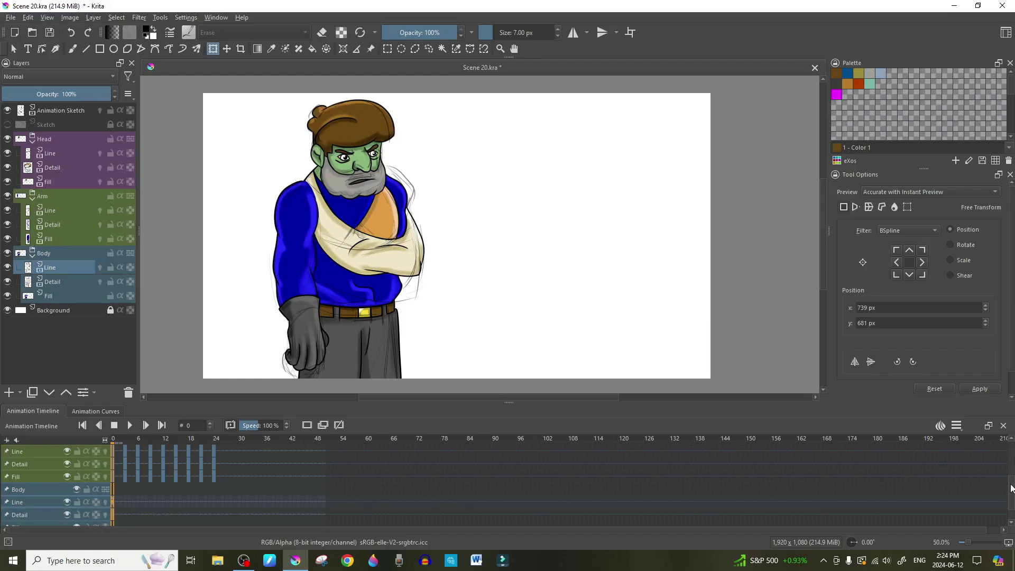
scroll(1010, 508, "down", 1)
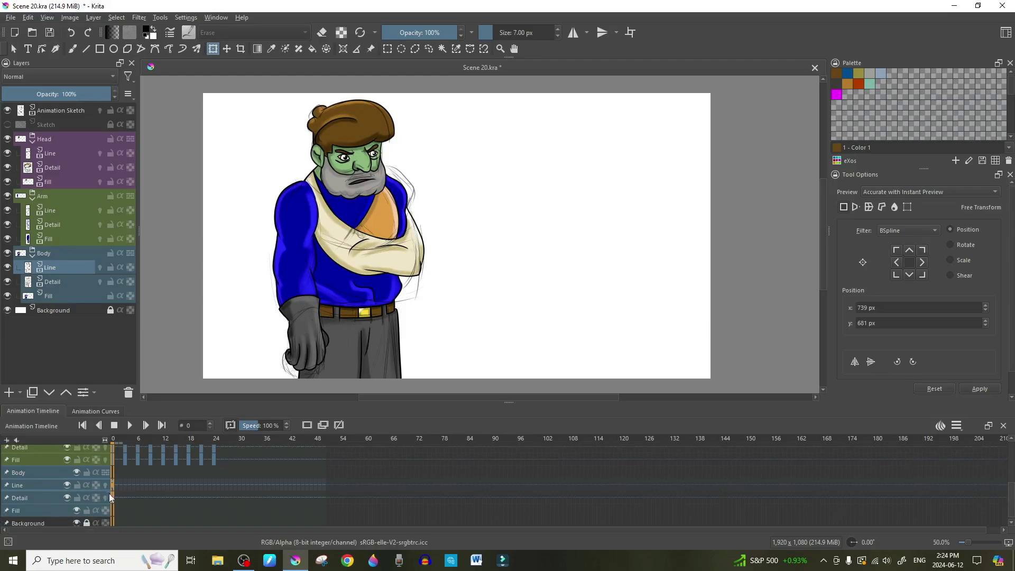
left_click(115, 516)
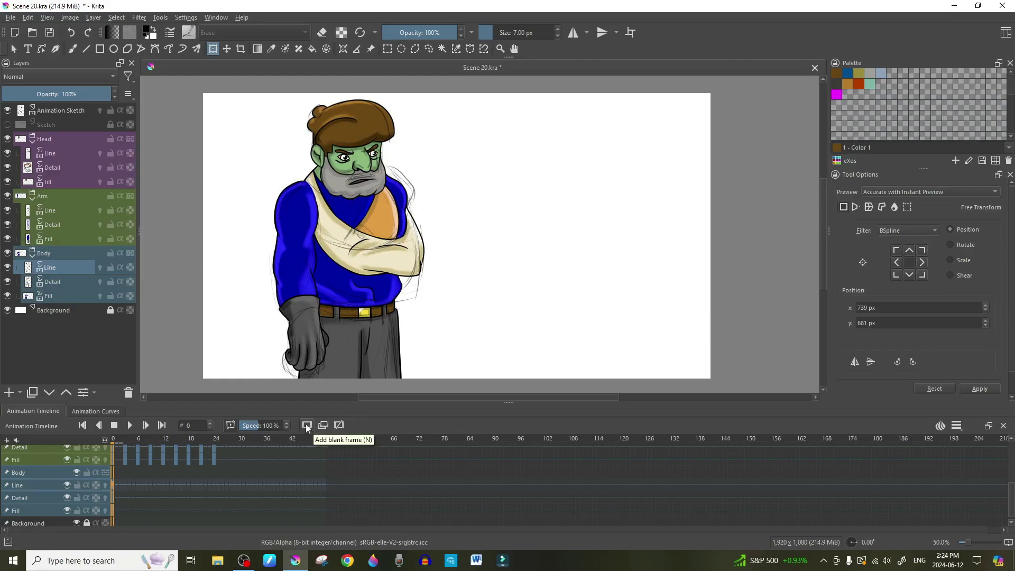
Move the whole Body group to about x 691, y 708 px at frame 3, aligning it with the sketch
left_click(119, 485)
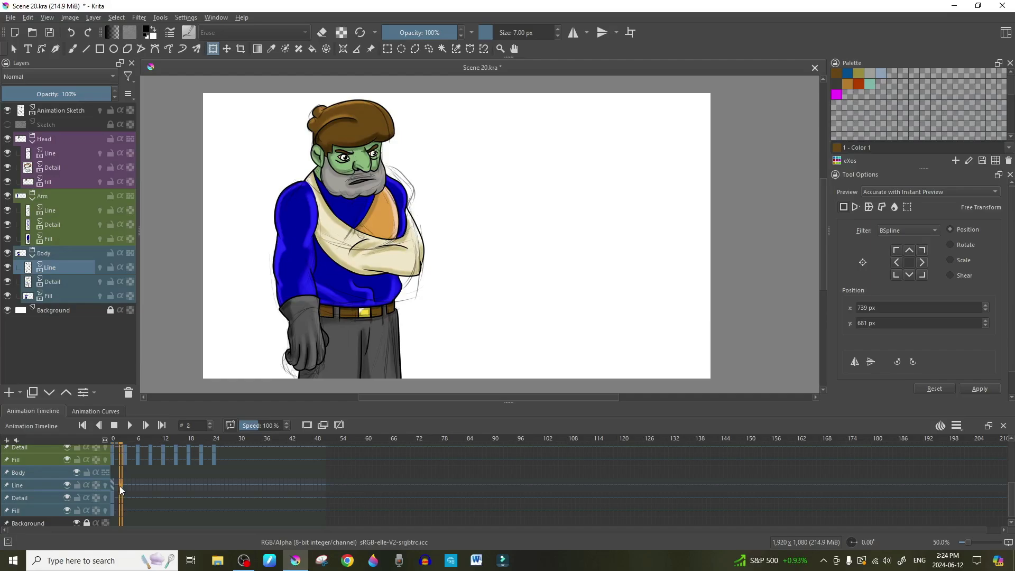
left_click(34, 472)
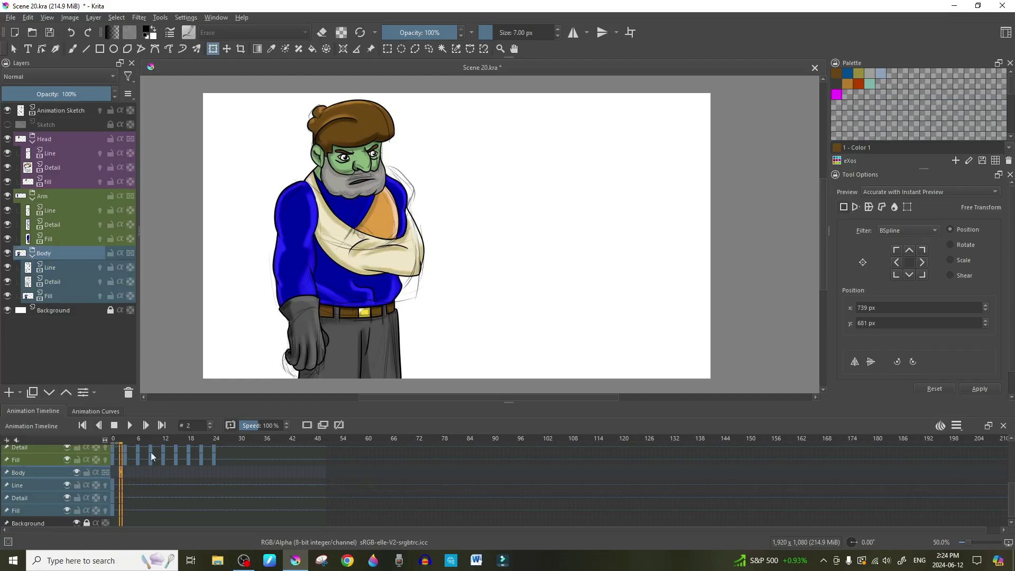
left_click(145, 425)
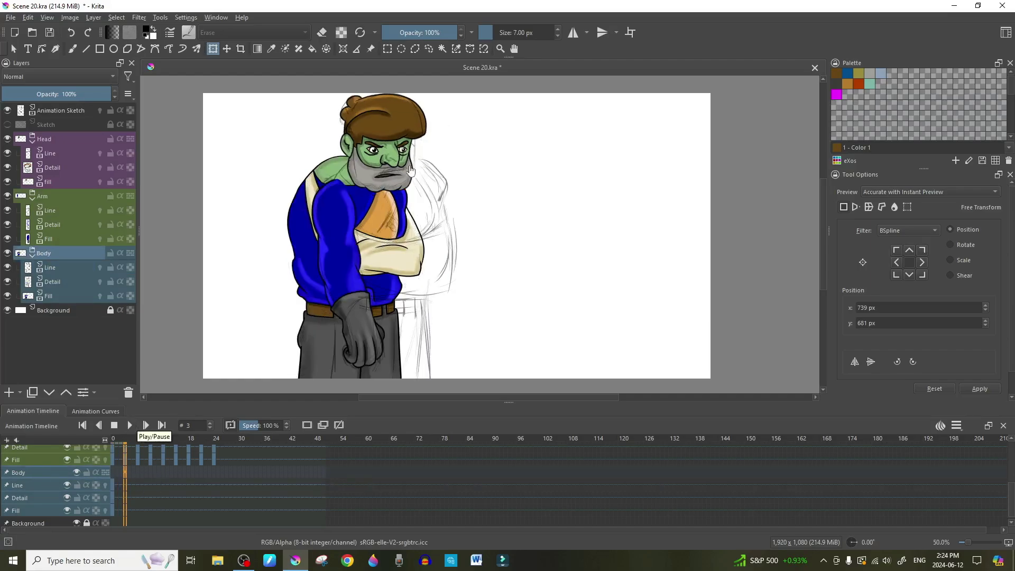
left_click_drag(310, 261, 337, 263)
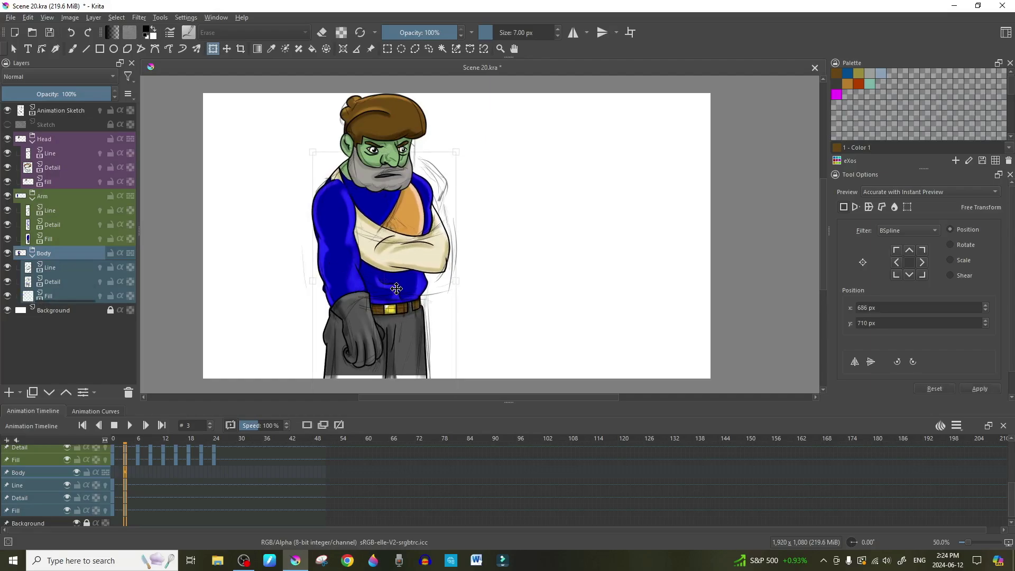
left_click_drag(410, 295, 401, 303)
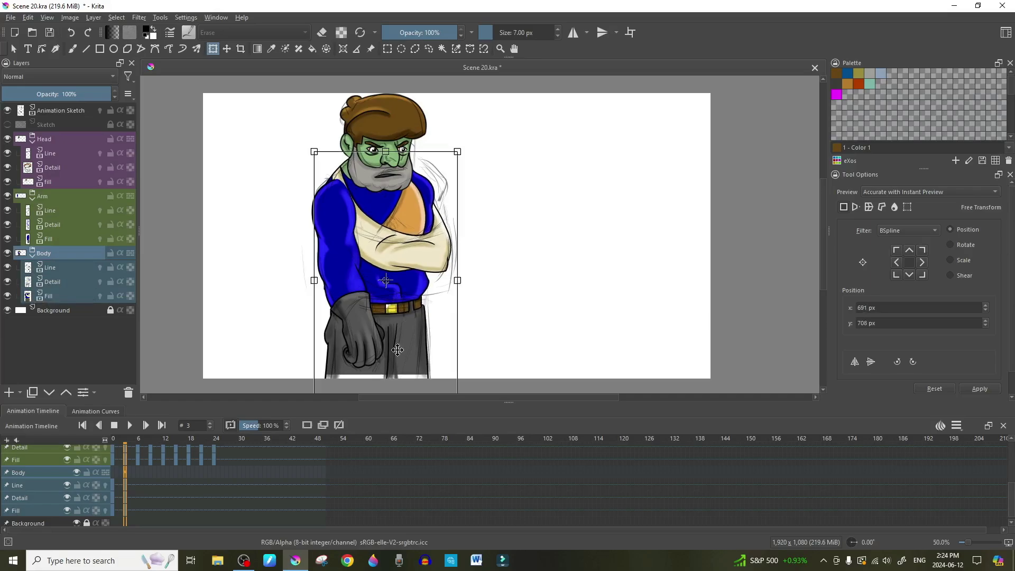
Move the Body group to about x 769, y 715 px at frame 6 and about x 874, y 724 px at frame 9
left_click(138, 471)
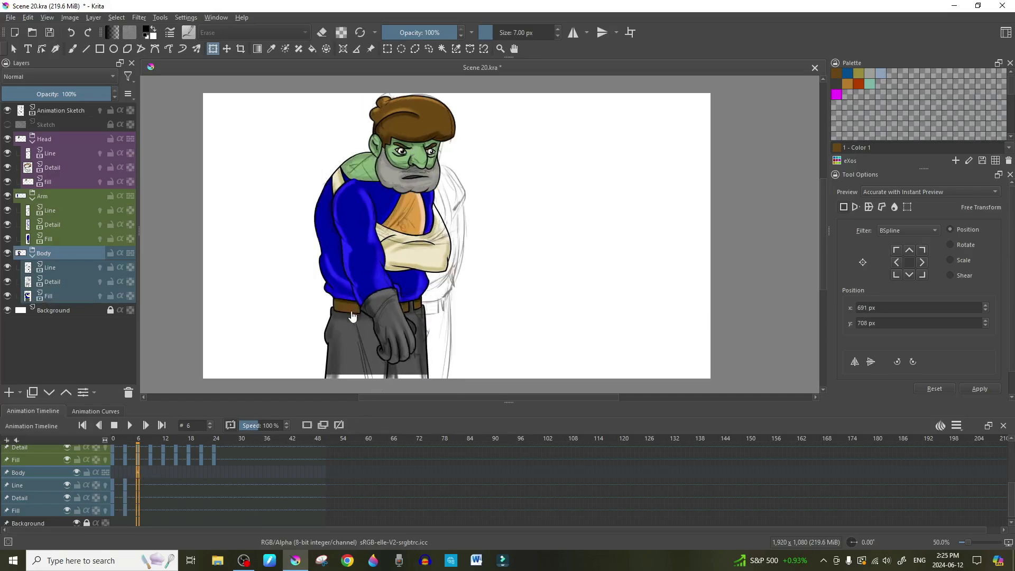
left_click_drag(347, 327, 369, 328)
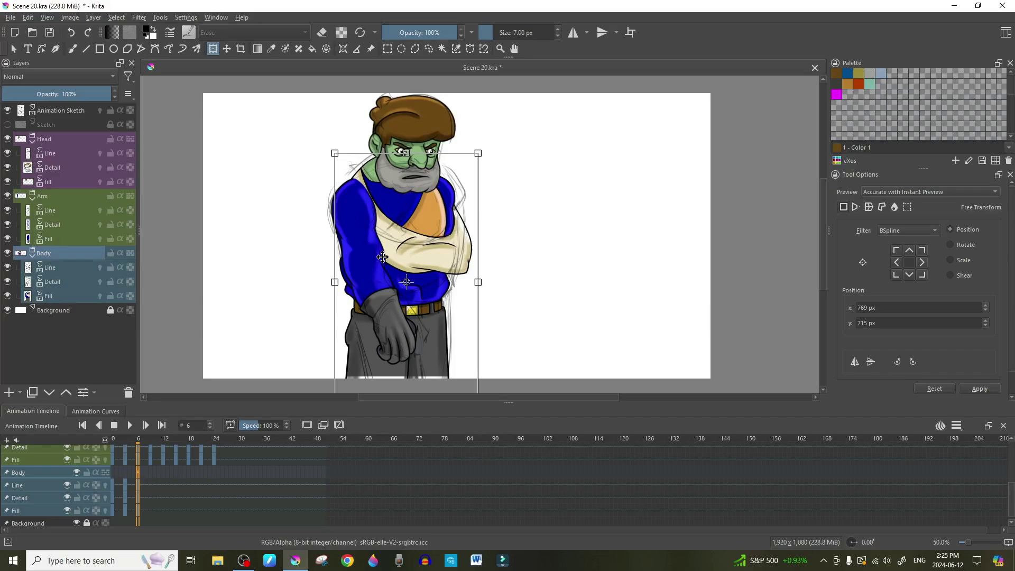
key("alt+.")
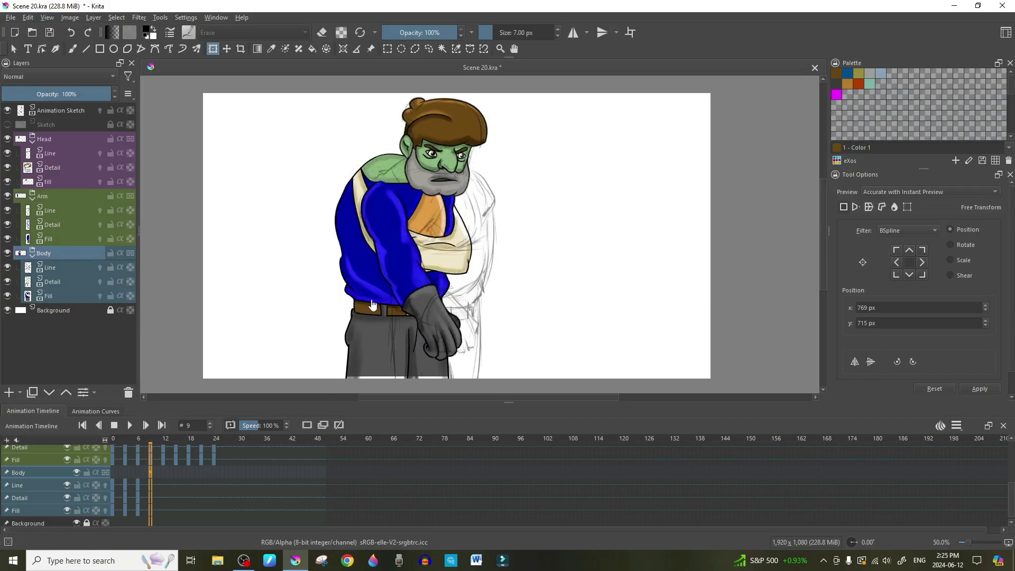
left_click_drag(374, 301, 405, 303)
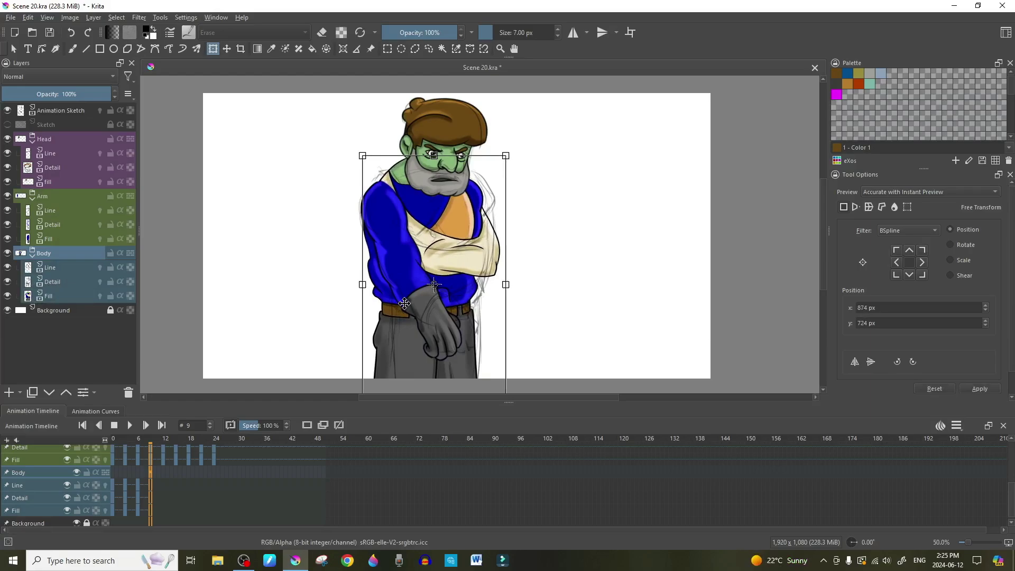
Move the Body group to about x 1011, y 743 px at frame 12 and about x 1056, y 733 px at frame 15
key("alt+.")
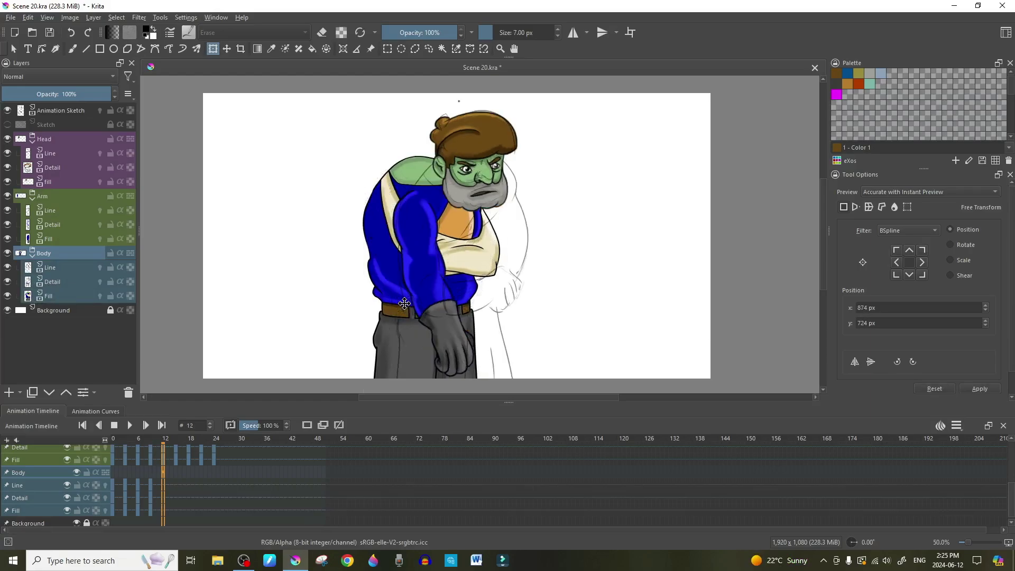
left_click_drag(394, 293, 431, 299)
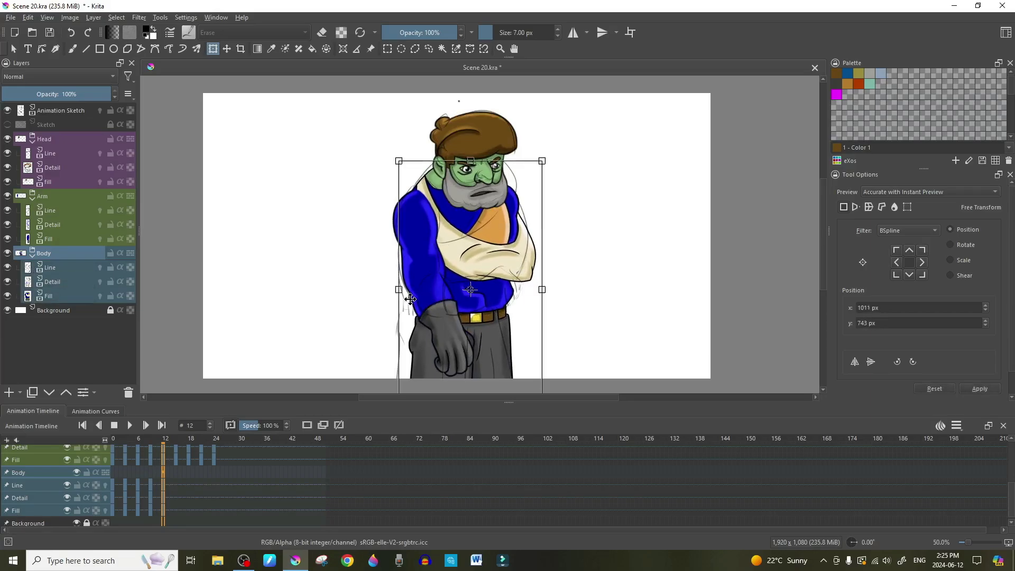
key("alt+.")
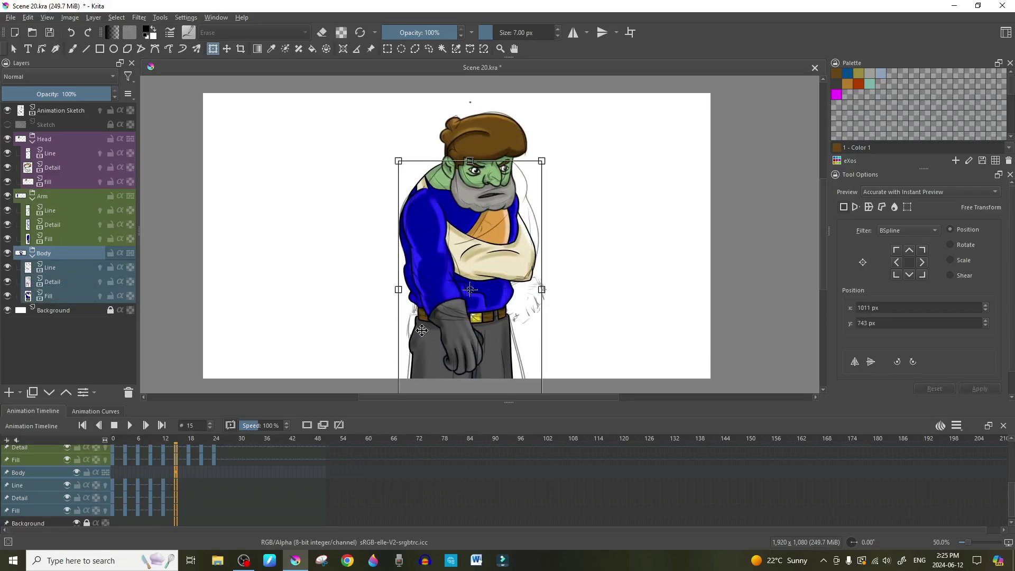
left_click_drag(422, 331, 435, 327)
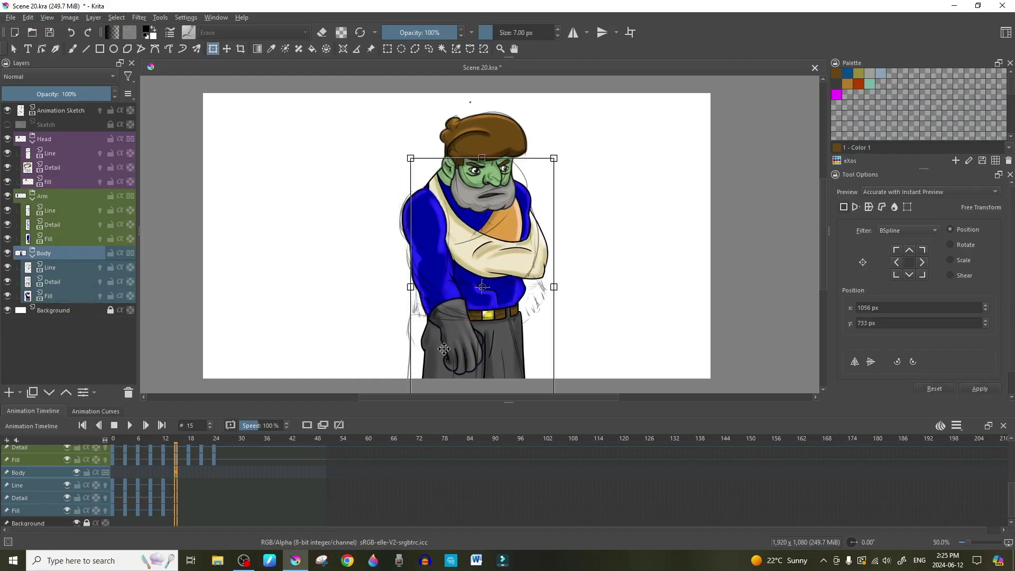
key("alt+.")
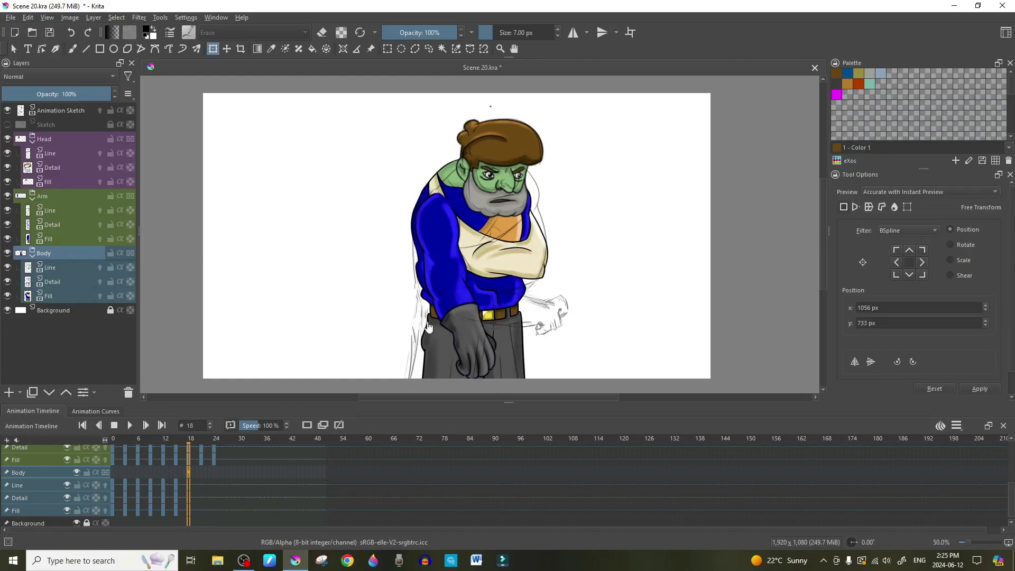
Move the Body group to about x 1103, y 744 px at frame 18 and about x 1148, y 760 px at frame 21
left_click_drag(437, 342, 455, 354)
key("alt+.")
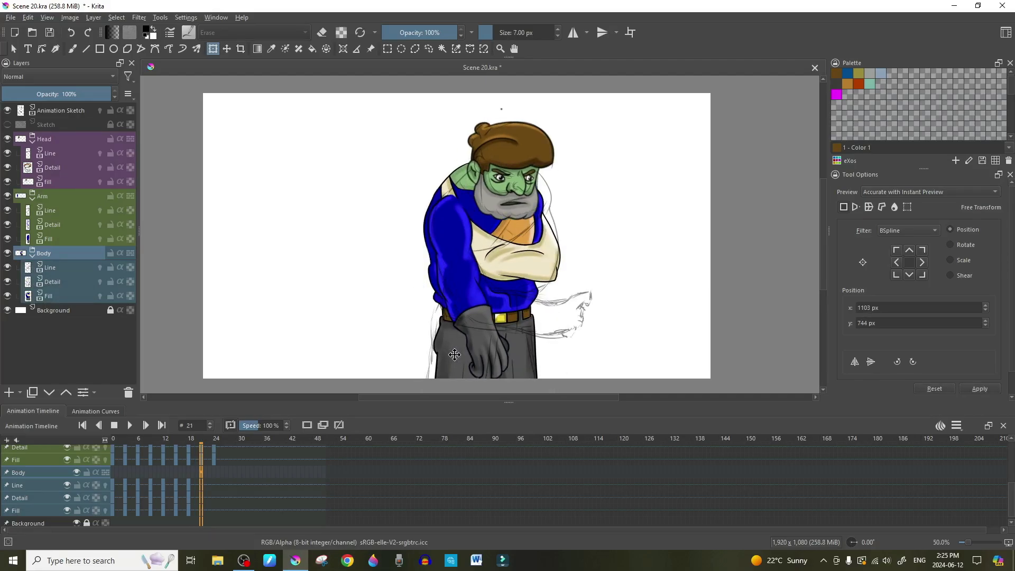
left_click_drag(453, 348, 464, 355)
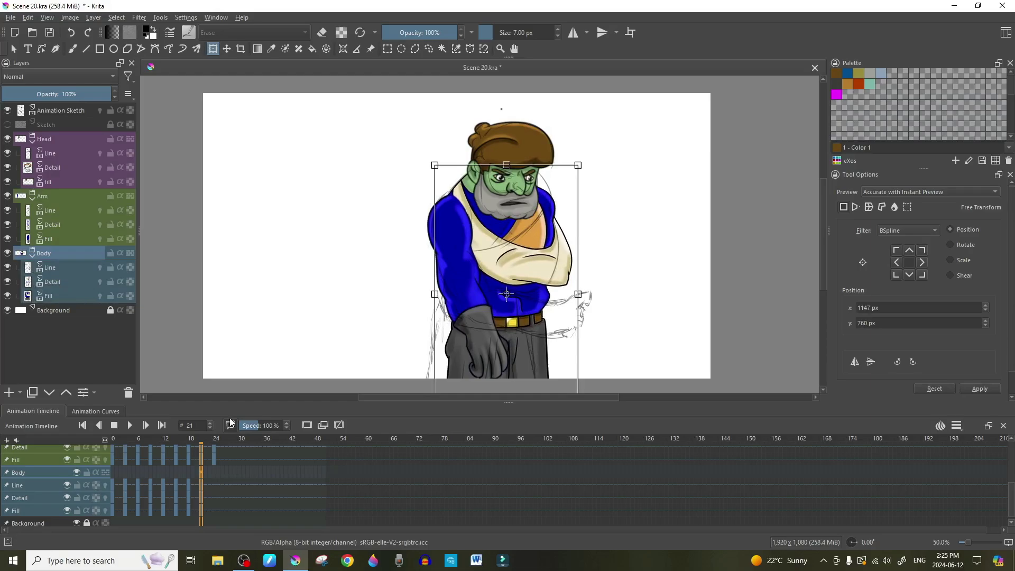
Move the Body group to about x 1186, y 769 px at frame 24 and play back the animation to check its motion
key("alt+.")
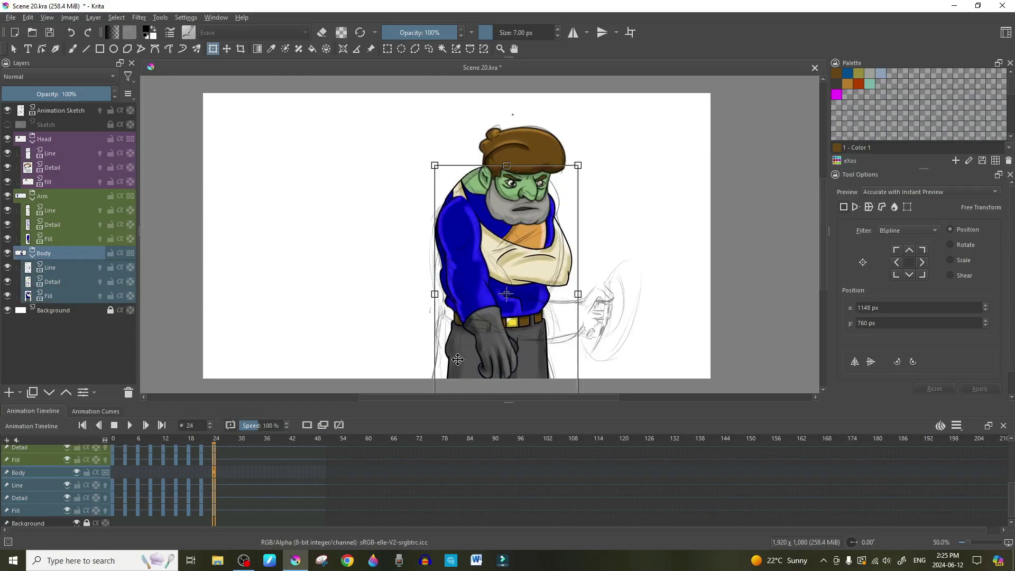
left_click_drag(458, 359, 468, 361)
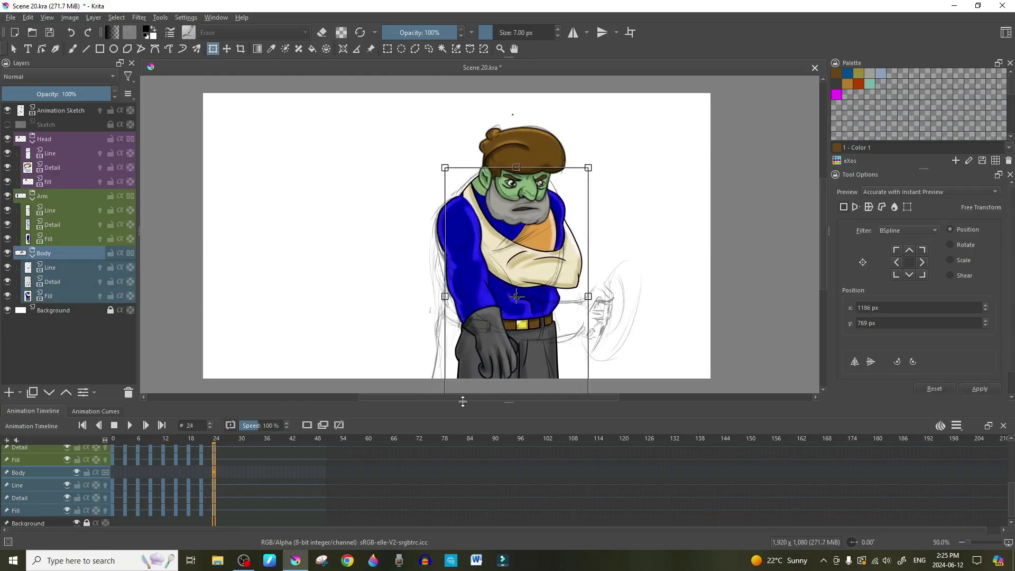
left_click(115, 430)
left_click(130, 428)
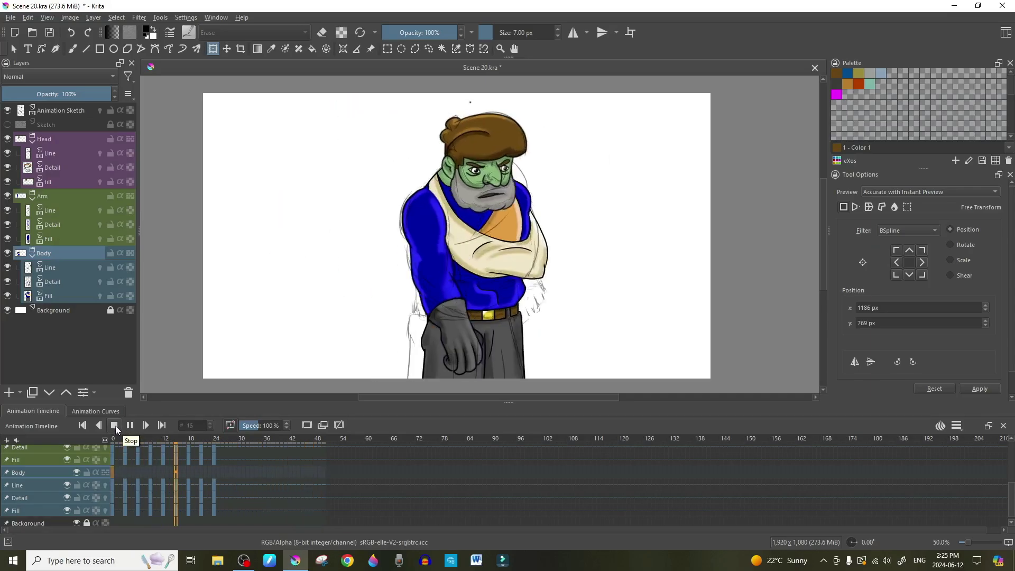
left_click(115, 426)
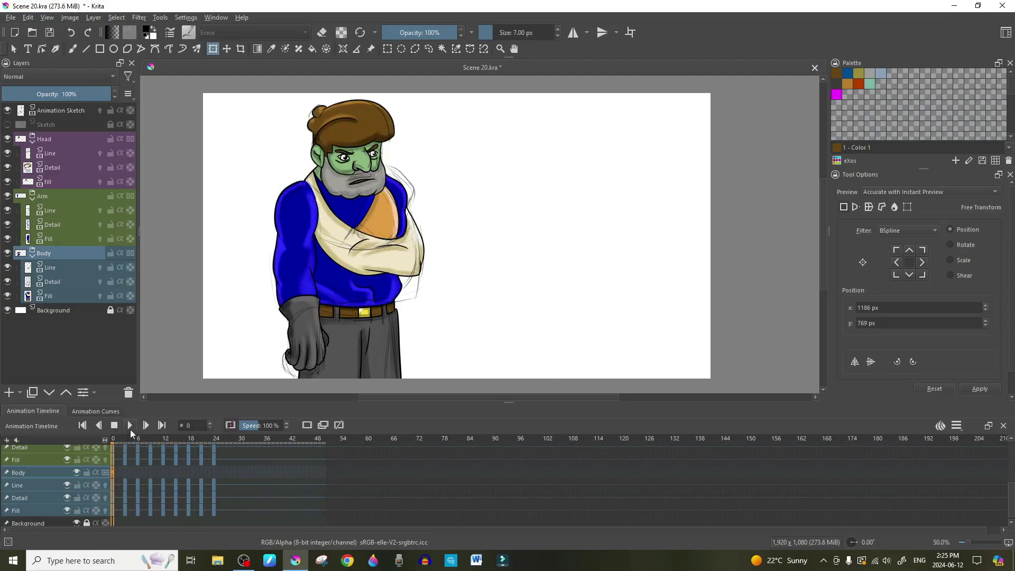
Hide the Body group to isolate the arm artwork and examine its sleeve and glove up close
left_click(7, 253)
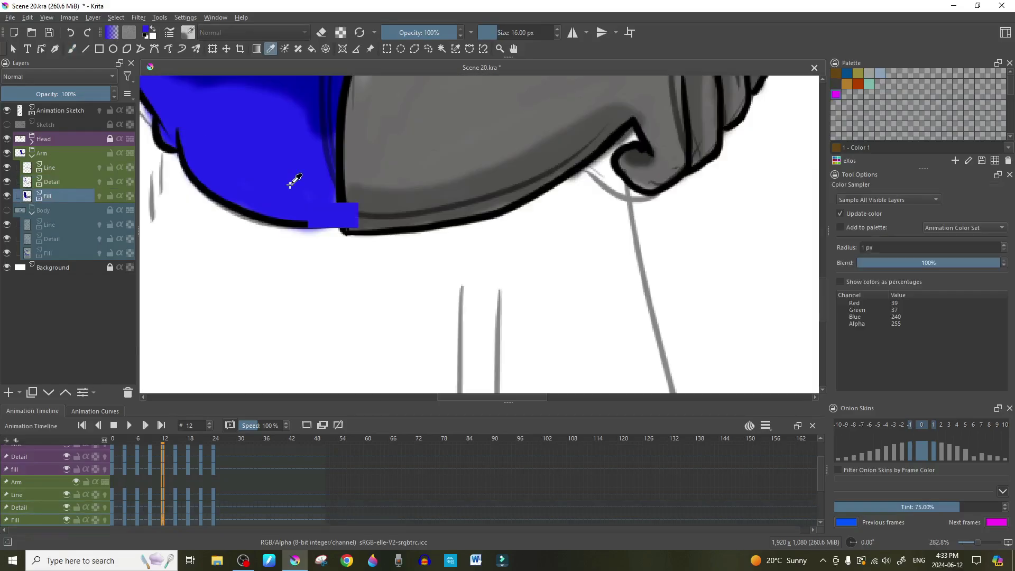
scroll(360, 297, "down", 3)
scroll(360, 296, "up", 3)
scroll(360, 296, "up", 3)
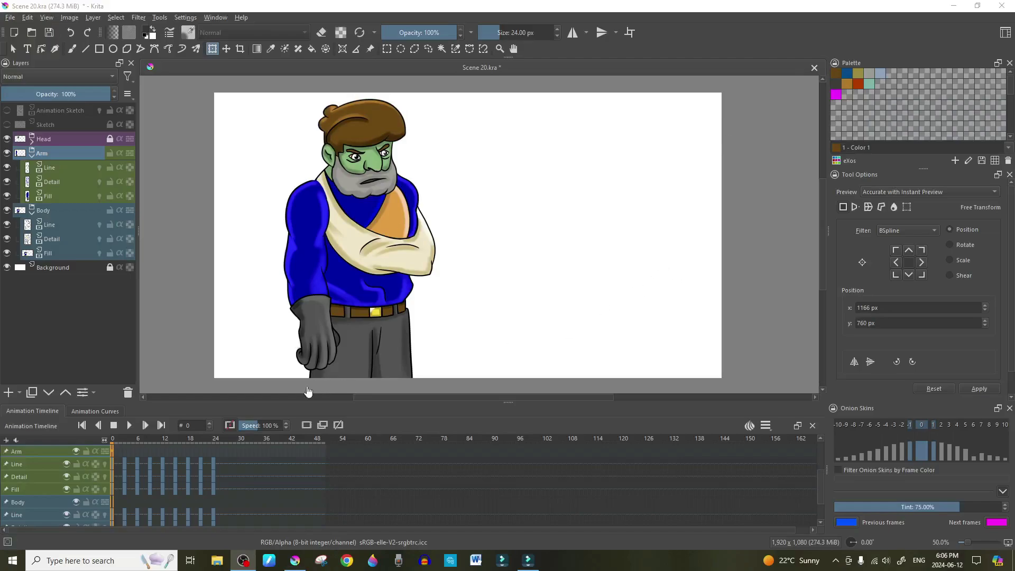
Play the cleaned-up character animation from frame 0 with the sketch layers hidden
left_click(119, 429)
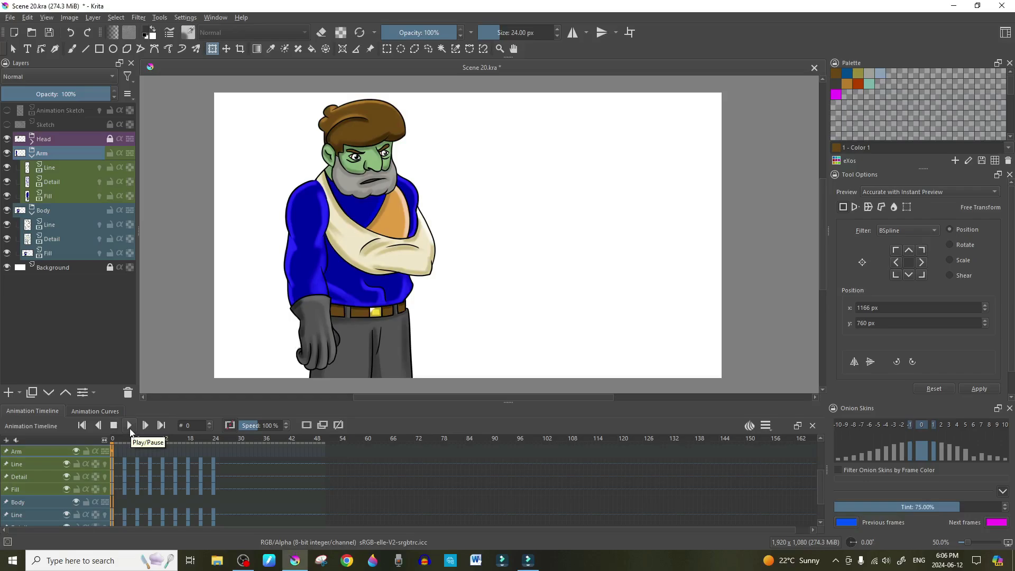
left_click(129, 428)
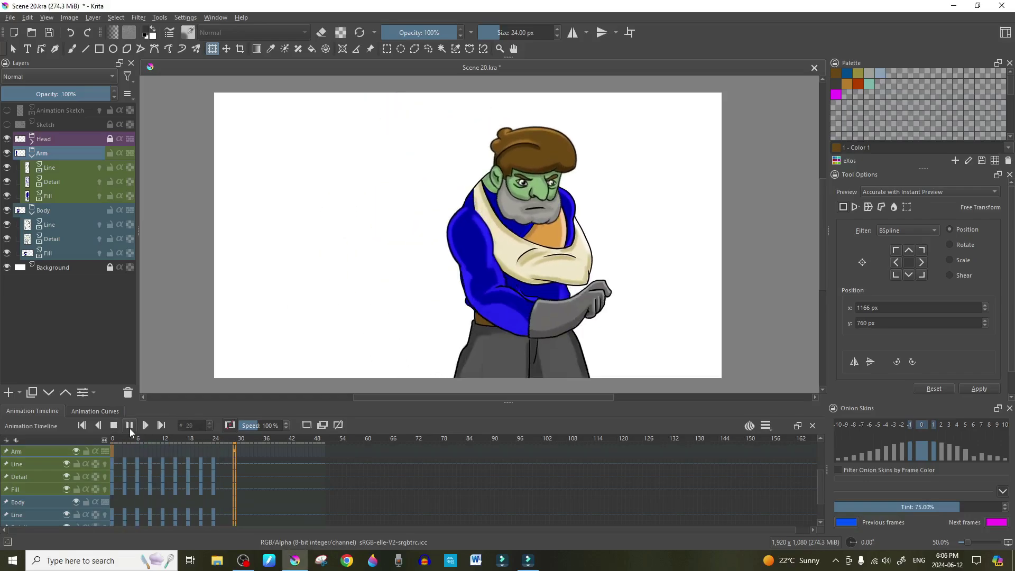